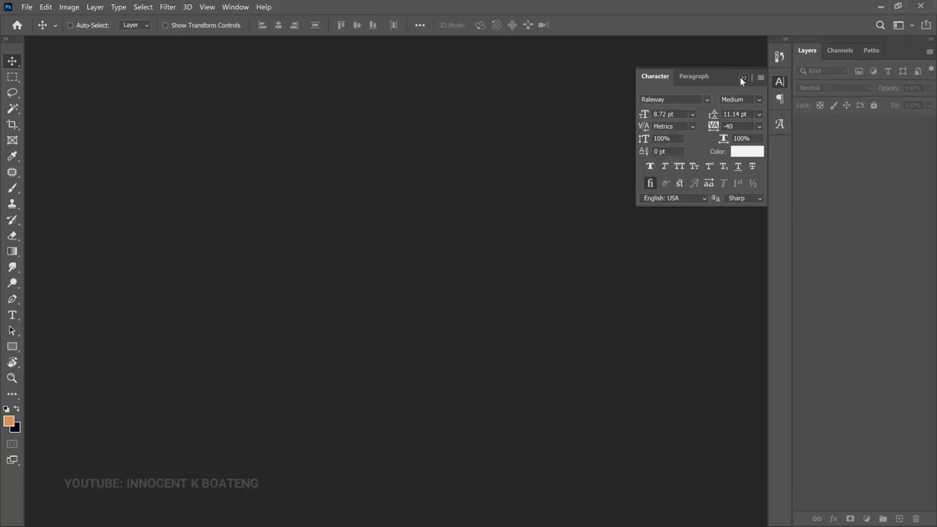
Create a new A4 print document in landscape orientation, 297 x 210 mm at 300 pixels/inch in RGB Color.
click(740, 79)
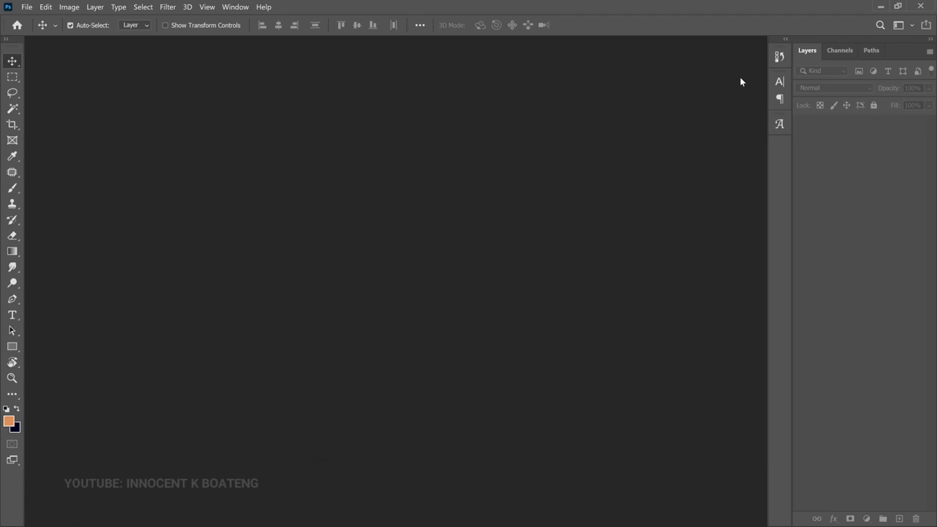
key(ctrl+n)
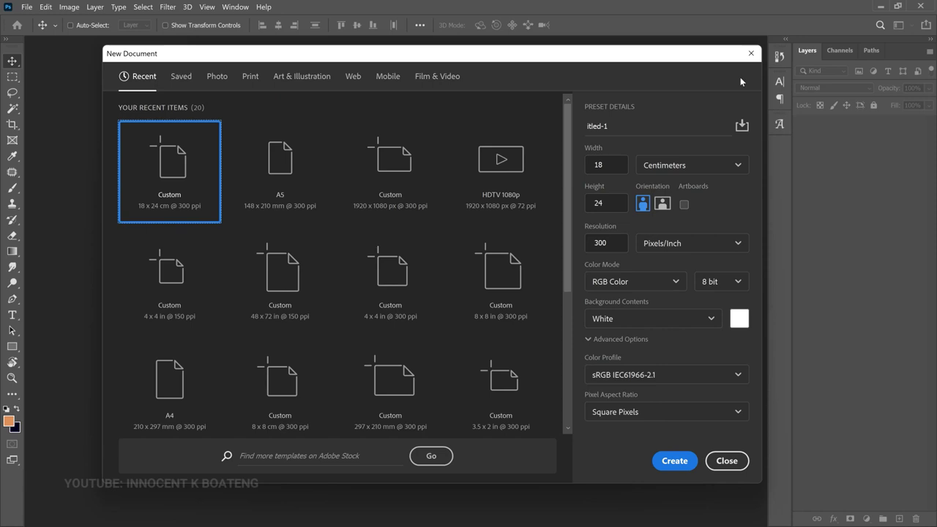
scroll(173, 360, down, 1)
click(171, 385)
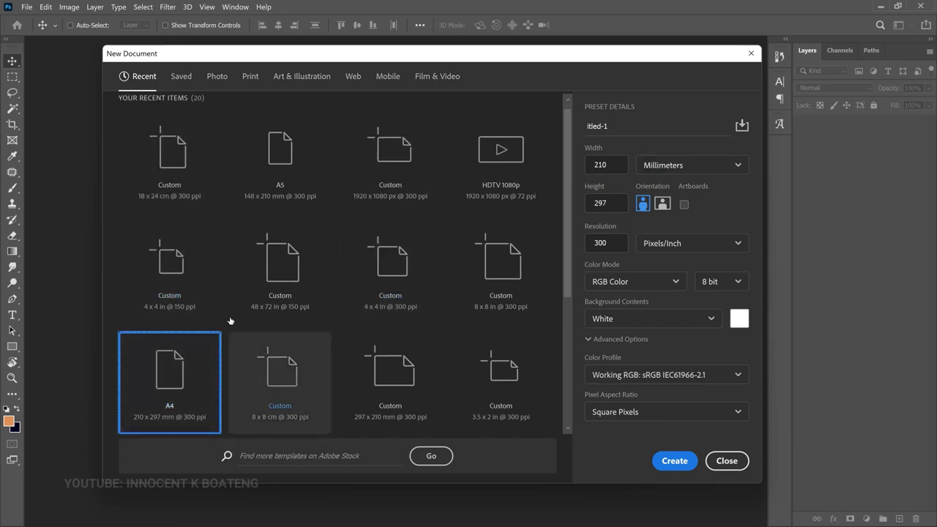
click(248, 78)
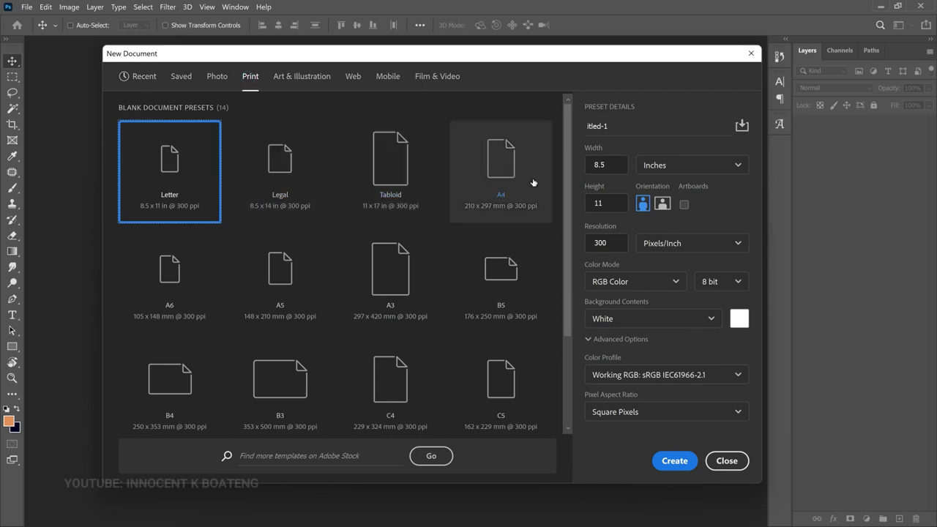
click(520, 172)
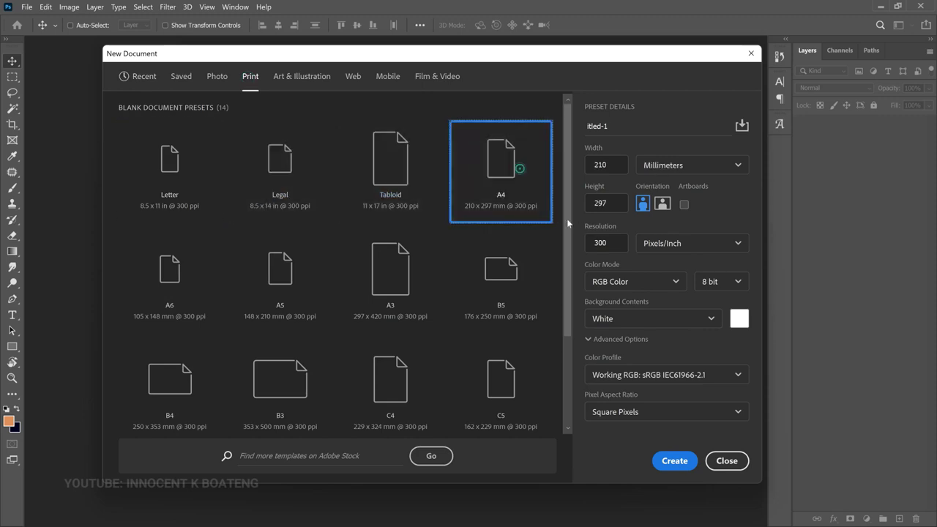
click(663, 206)
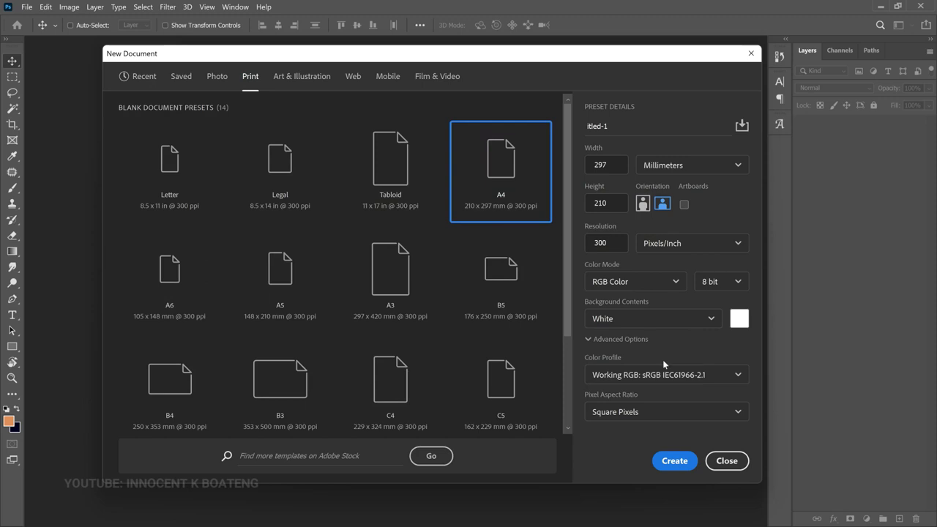
click(674, 467)
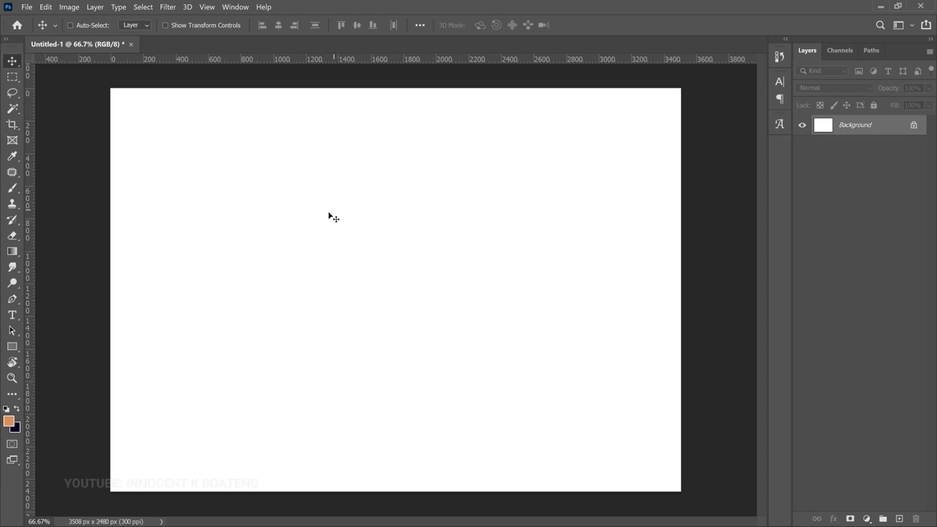
Place the Dominion Arena church March theme flyer as an embedded image and enlarge it to fill the canvas's left part.
click(26, 6)
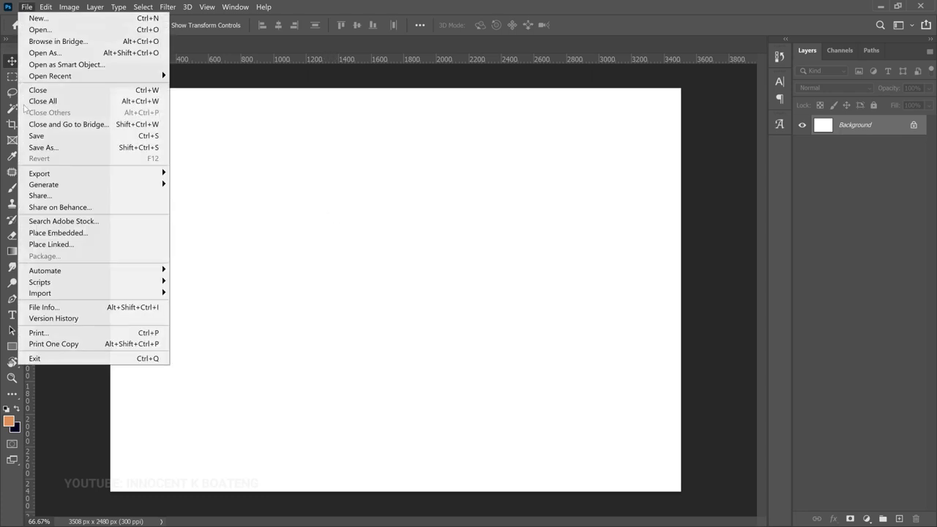
click(67, 234)
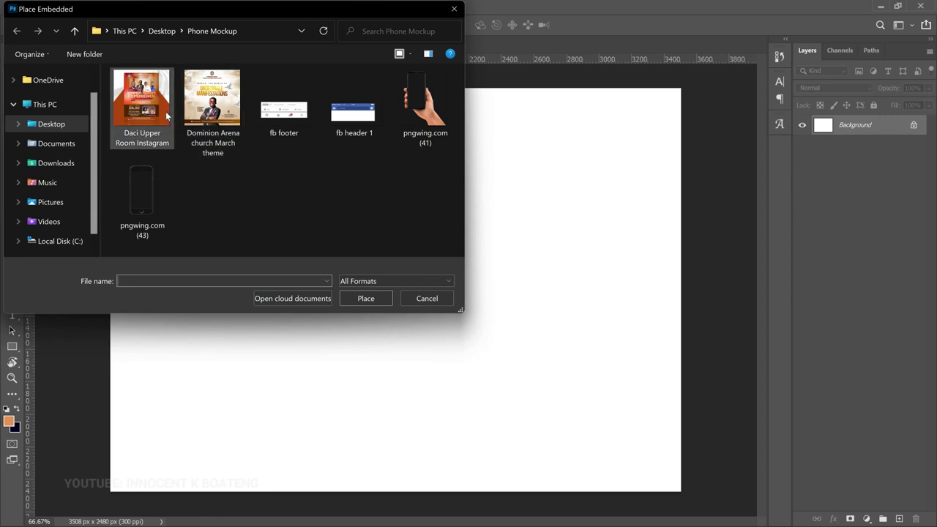
click(205, 117)
double_click(204, 117)
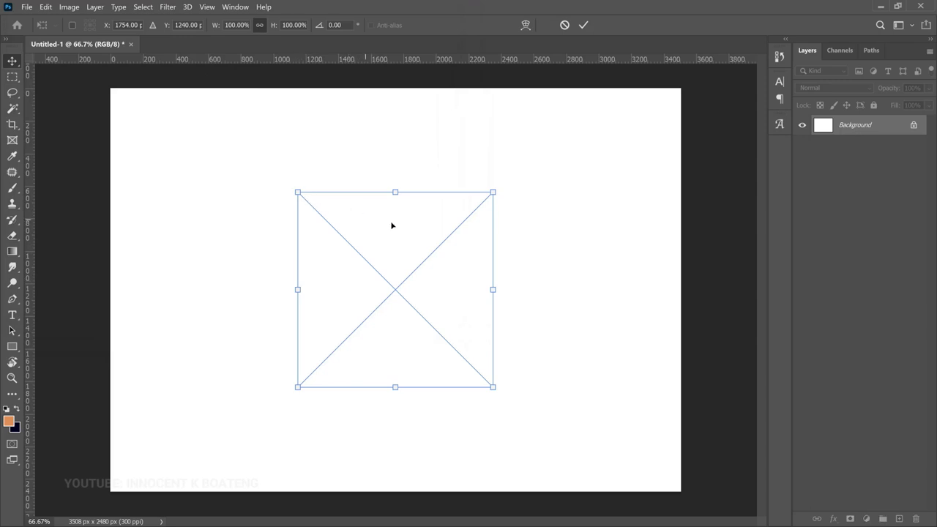
drag(227, 170, 133, 130)
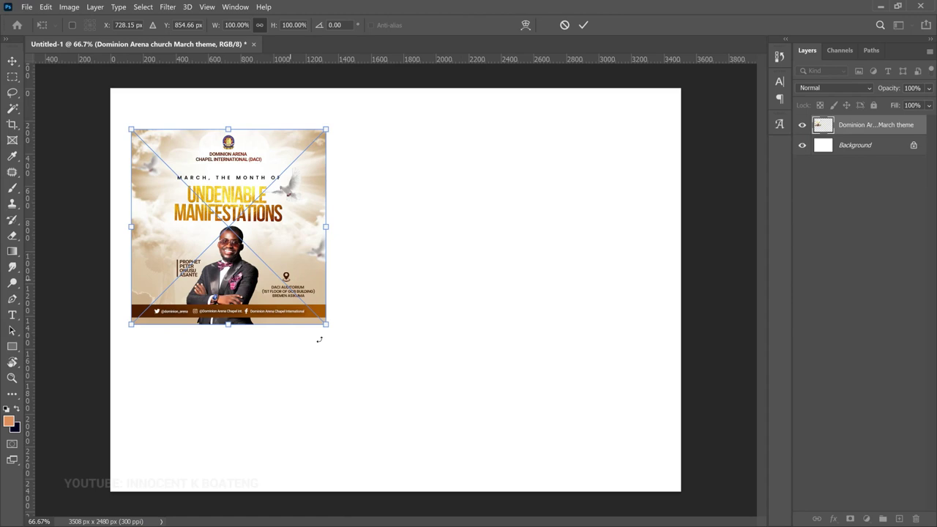
drag(324, 339, 454, 480)
key(Return)
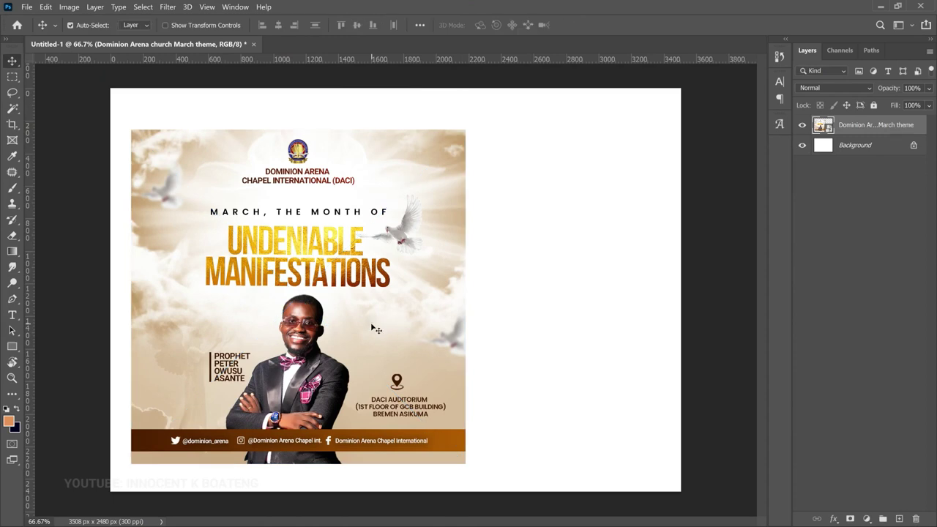
Center the flyer vertically on the canvas and clear the selection.
key(ctrl+a)
click(360, 24)
key(ctrl+d)
key(ctrl)
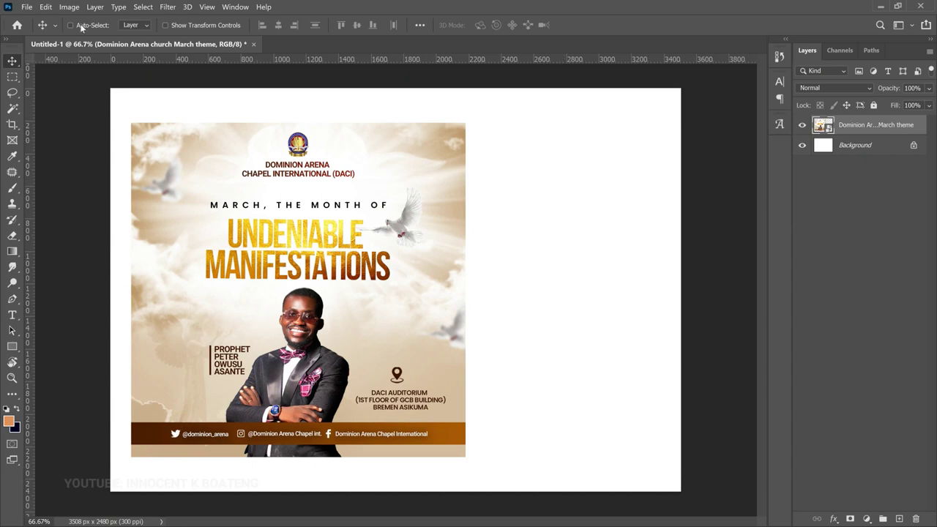
Place the embedded phone image pngwing.com (43) beside the flyer and scale it down to about 54.5%.
click(27, 8)
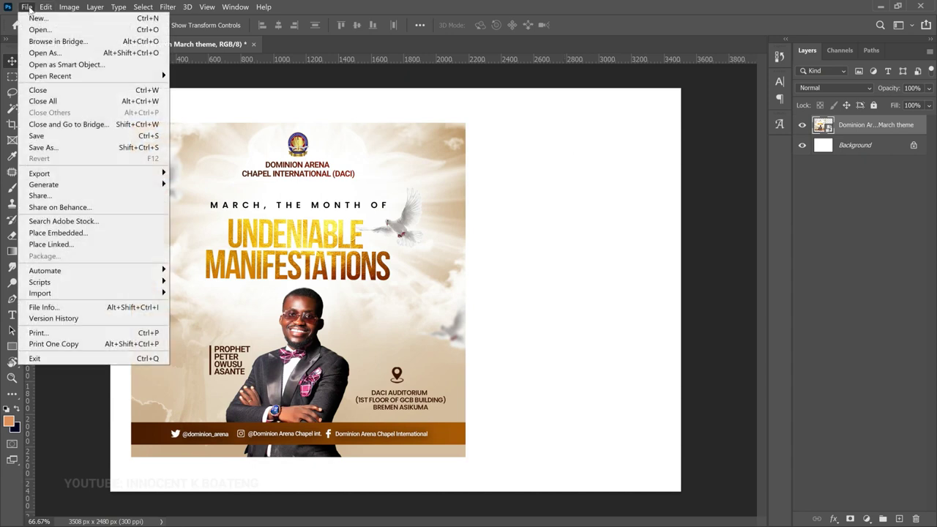
click(53, 233)
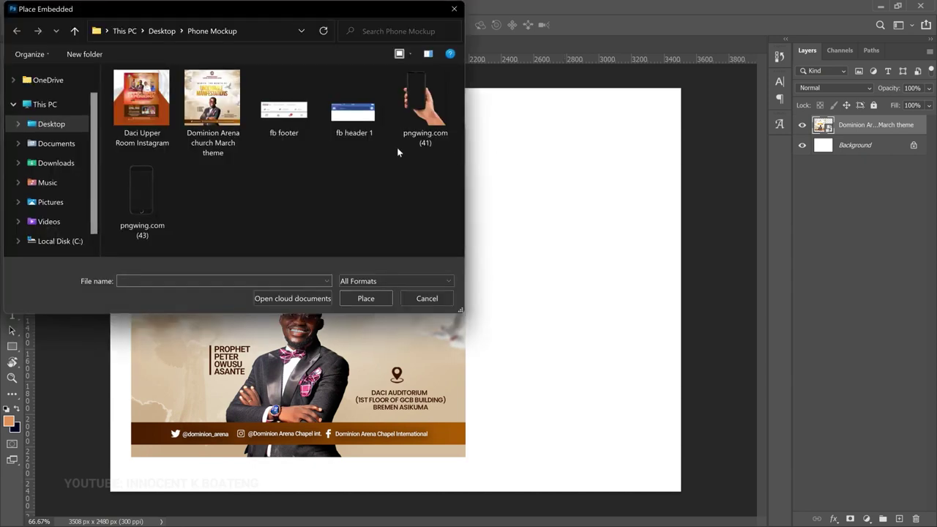
click(433, 122)
click(143, 232)
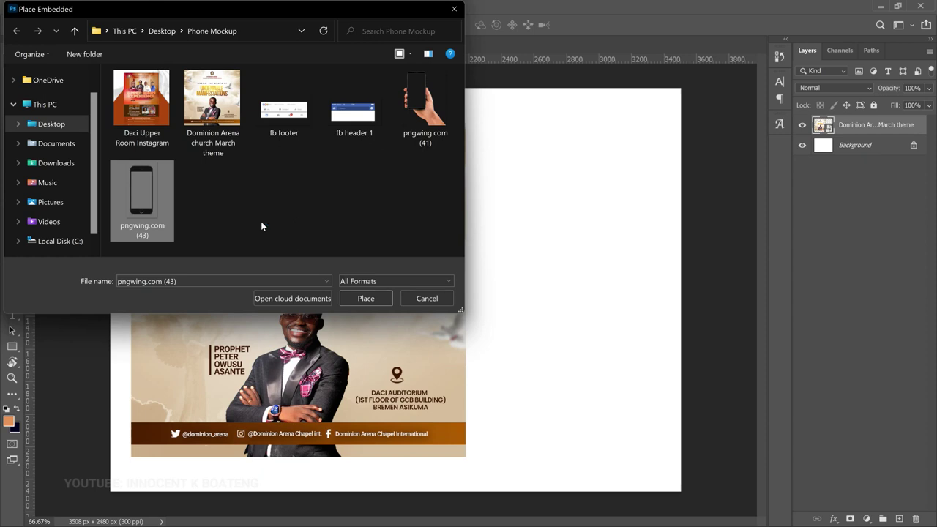
double_click(147, 209)
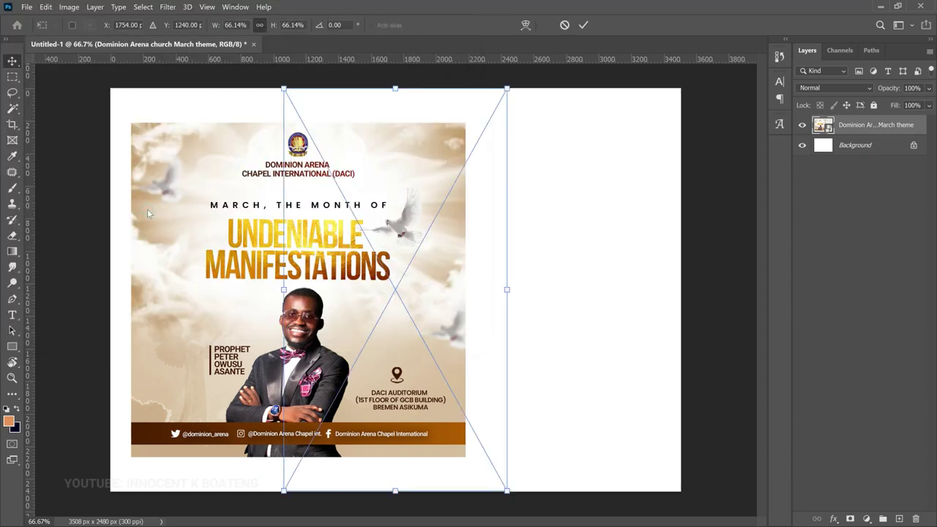
drag(545, 259, 644, 252)
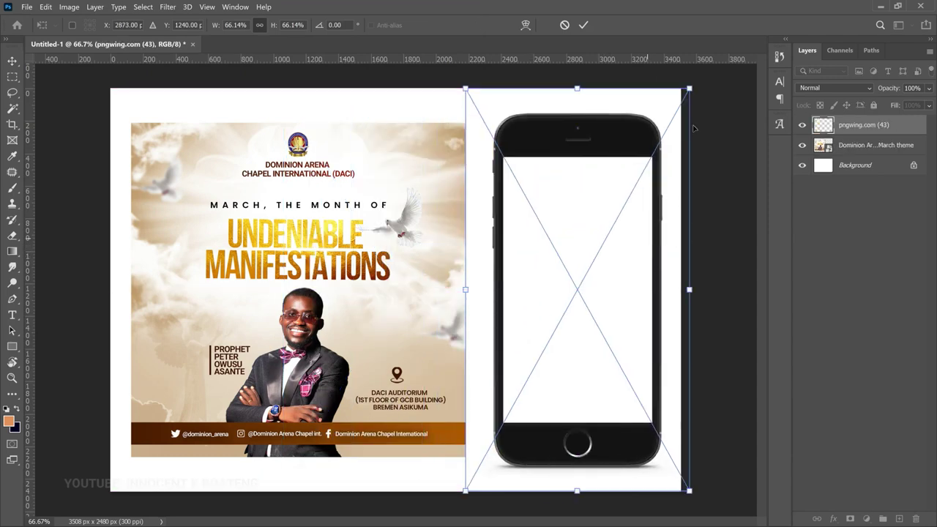
drag(689, 88, 672, 130)
drag(665, 490, 649, 462)
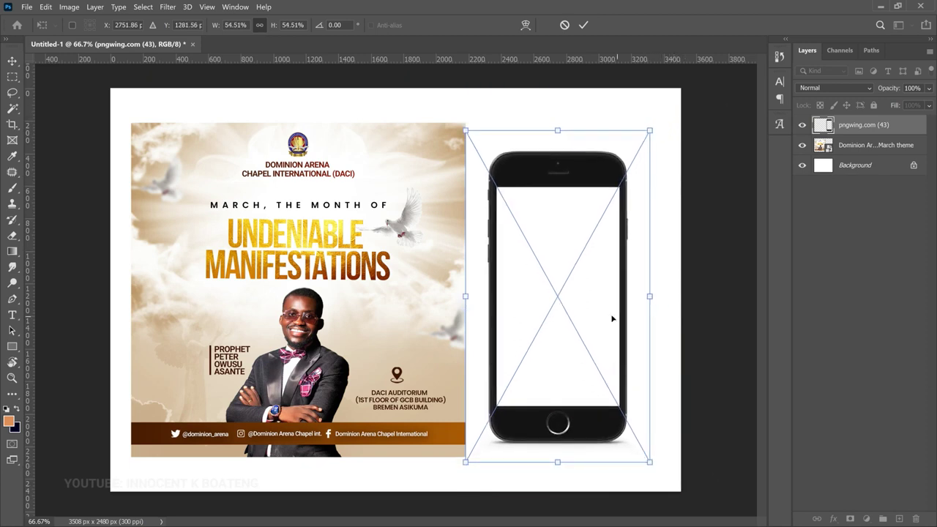
key(Return)
Position the phone in the white space to the right of the flyer and center it vertically on the canvas.
drag(567, 298, 598, 292)
key(Left)
key(Left)
key(Left)
key(Left)
key(Left)
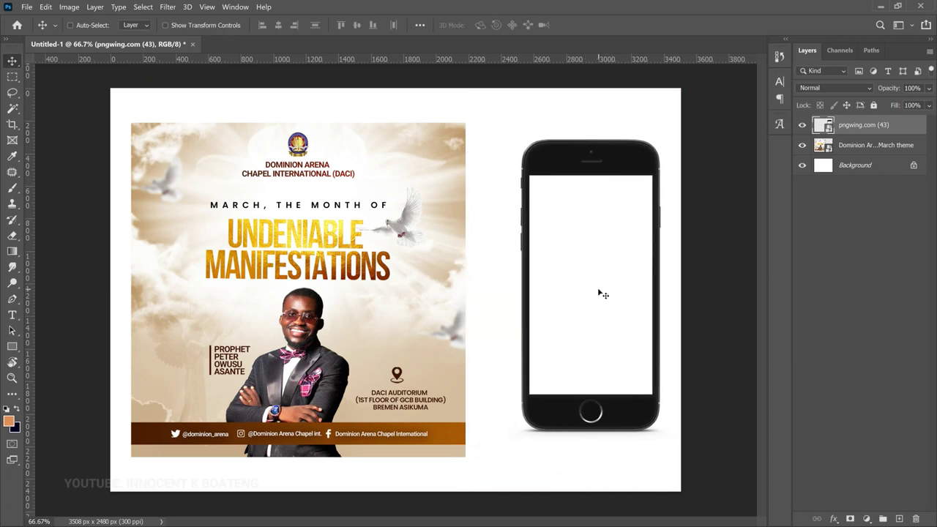
key(Left)
key(Left)
key(Left)
key(Left)
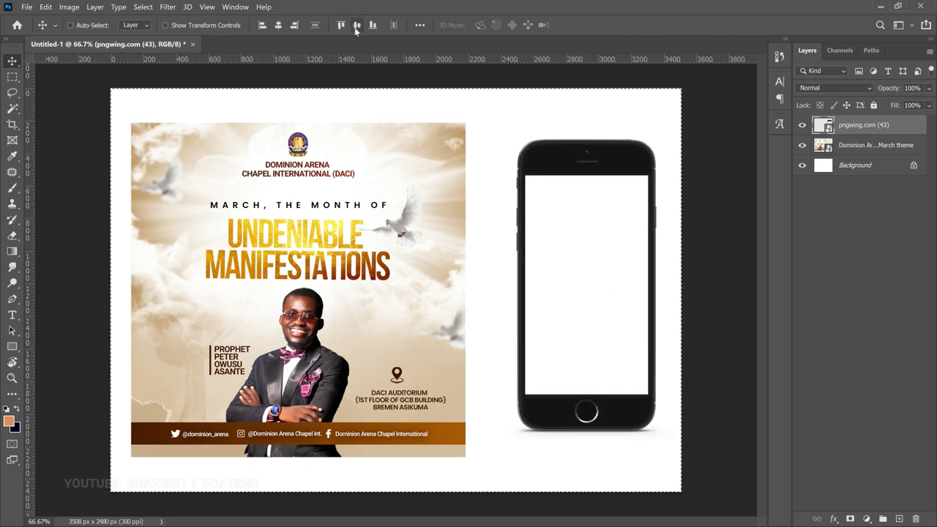
key(ctrl)
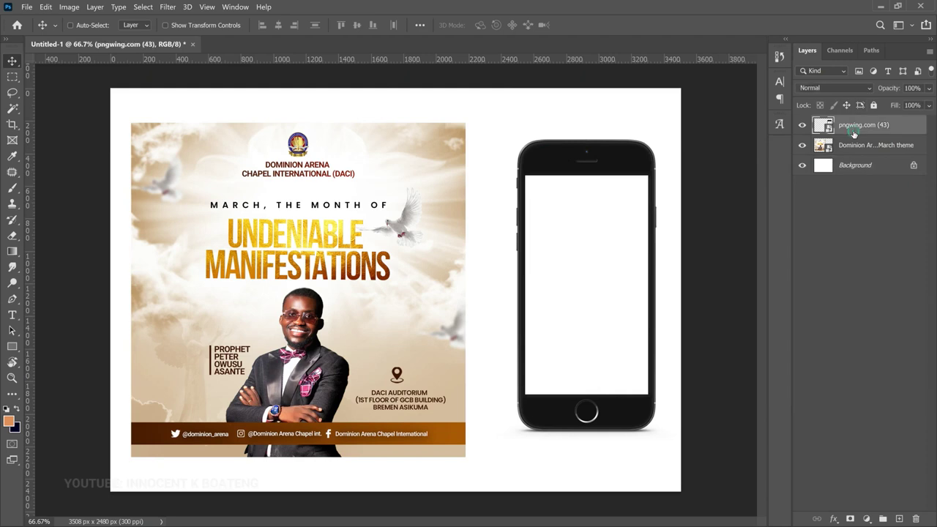
Nudge the phone slightly left to balance the space around it.
key(Left)
key(Left)
key(Left)
key(Left)
key(Left)
key(Left)
key(Left)
key(Left)
key(Left)
key(Left)
key(Left)
key(Left)
key(Left)
key(Left)
key(Left)
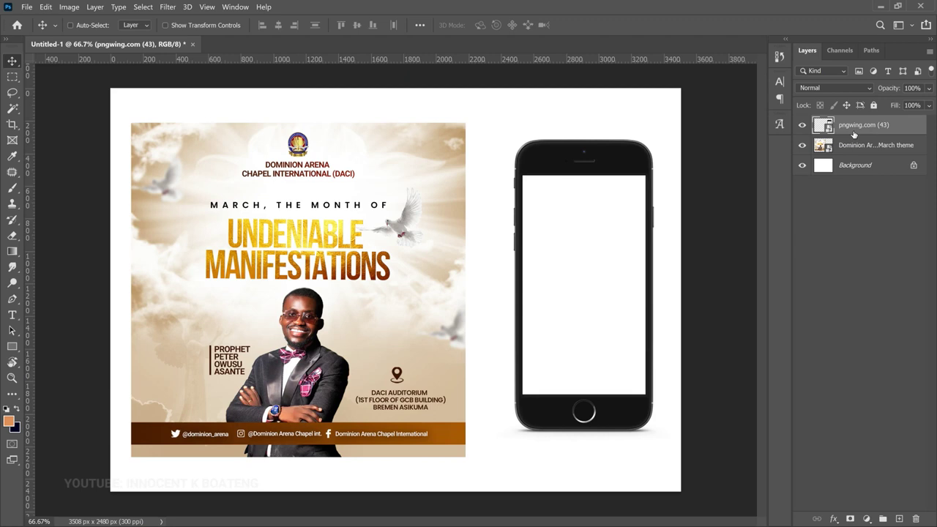
key(Left)
key(Left)
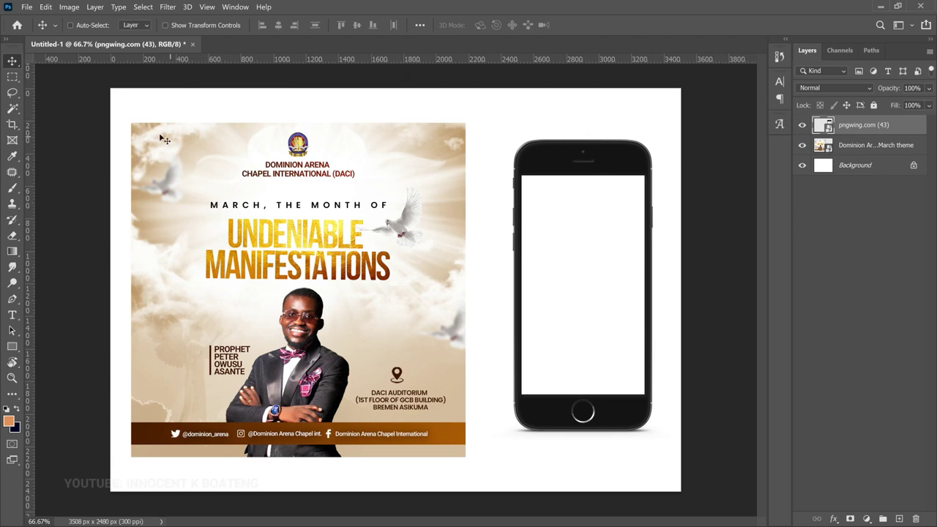
Place fb header 1 as an embedded image and move it to the upper edge of the phone's screen.
click(29, 6)
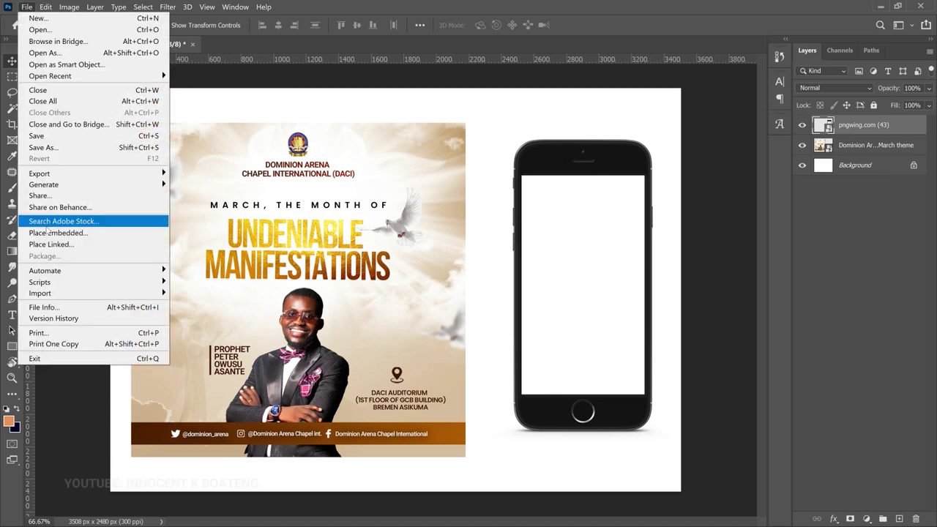
click(52, 232)
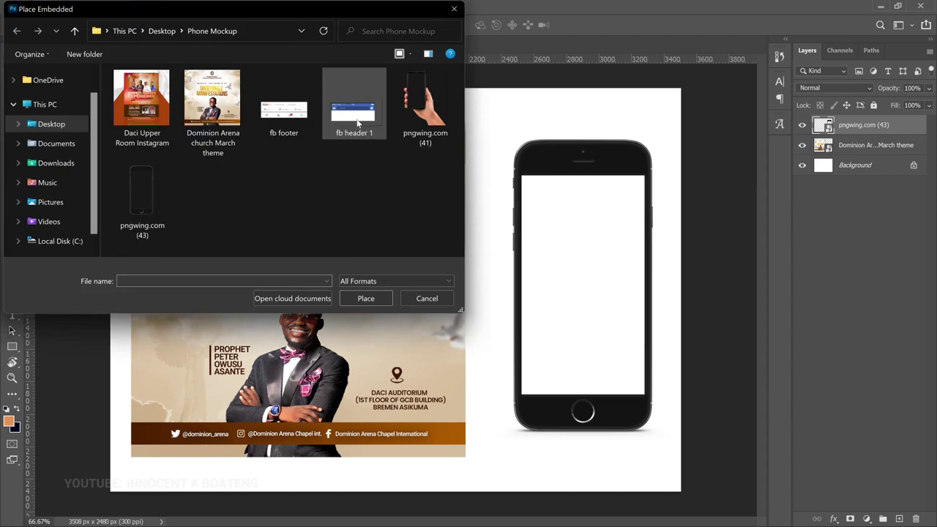
double_click(358, 124)
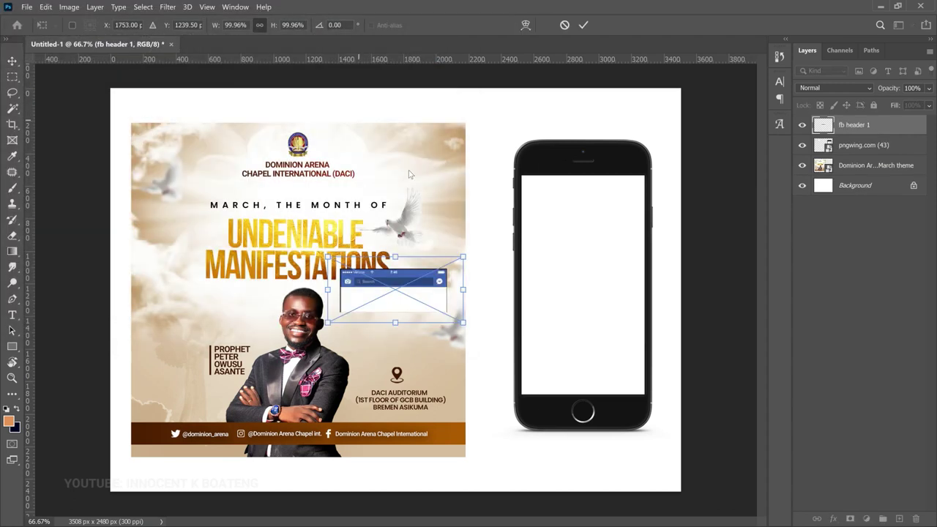
key(Return)
drag(440, 301, 629, 208)
Rasterize the fb header 1 layer and erase the dark outlines along its left, lower and right edges.
right_click(849, 126)
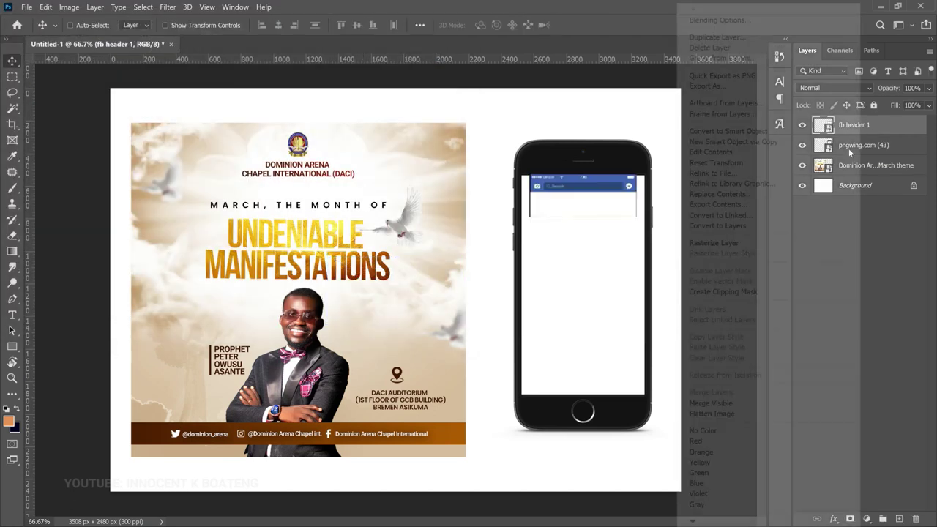
click(725, 242)
click(12, 76)
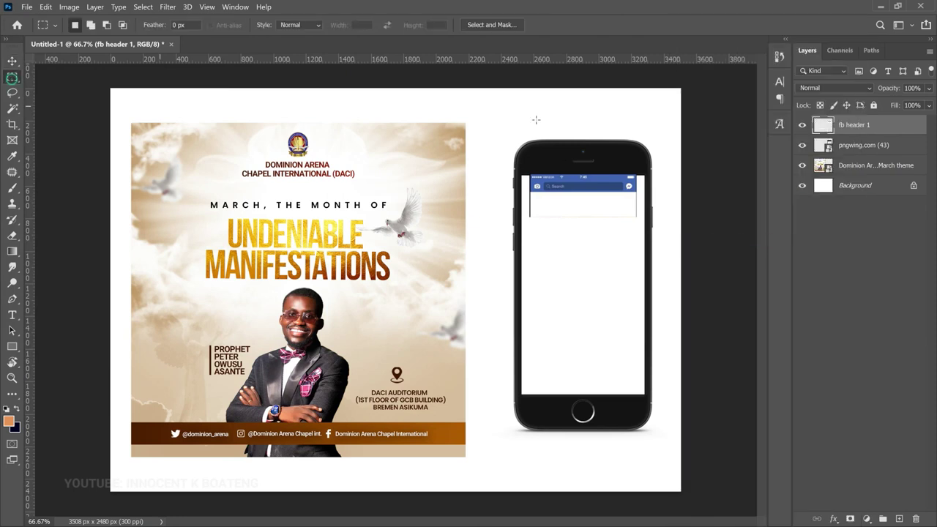
drag(496, 135, 532, 247)
drag(671, 251, 509, 215)
drag(681, 263, 636, 154)
click(704, 162)
key(v)
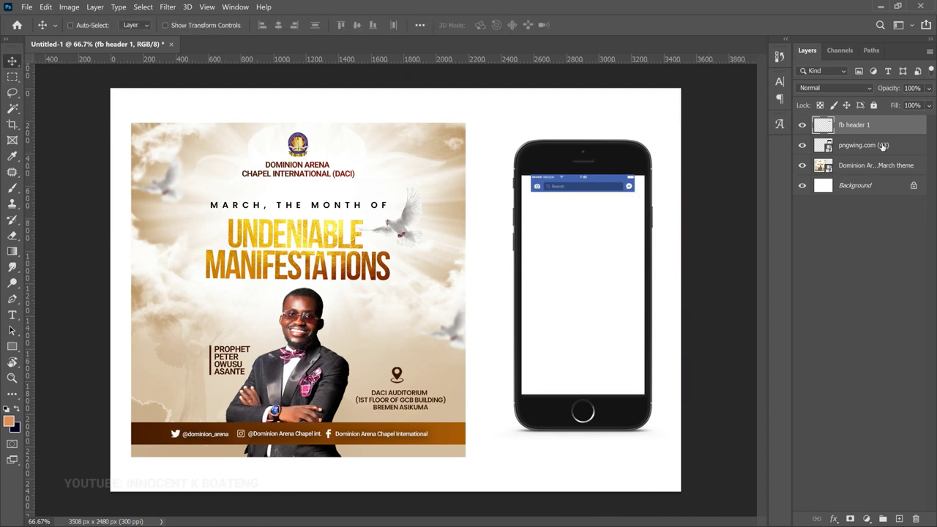
Rename the pngwing.com (43) layer to "phone mockup".
double_click(863, 146)
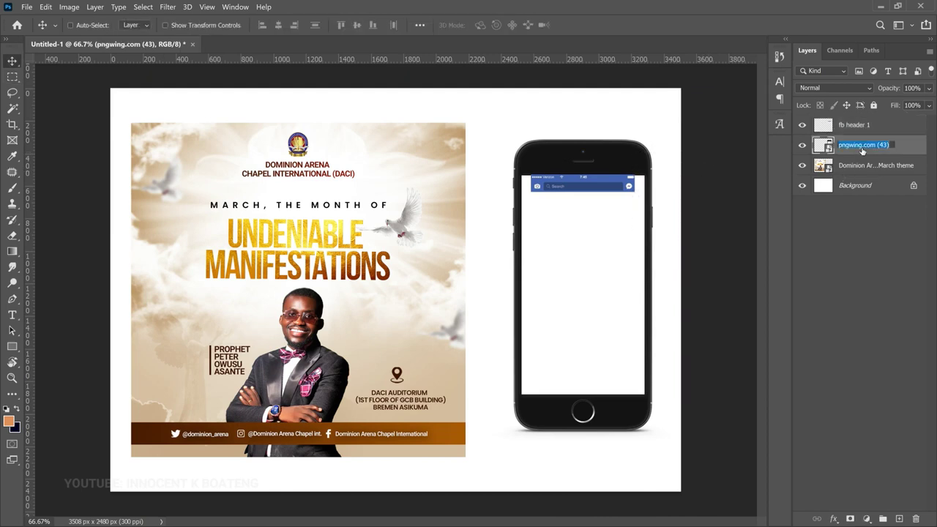
text(phone mockup)
key(Return)
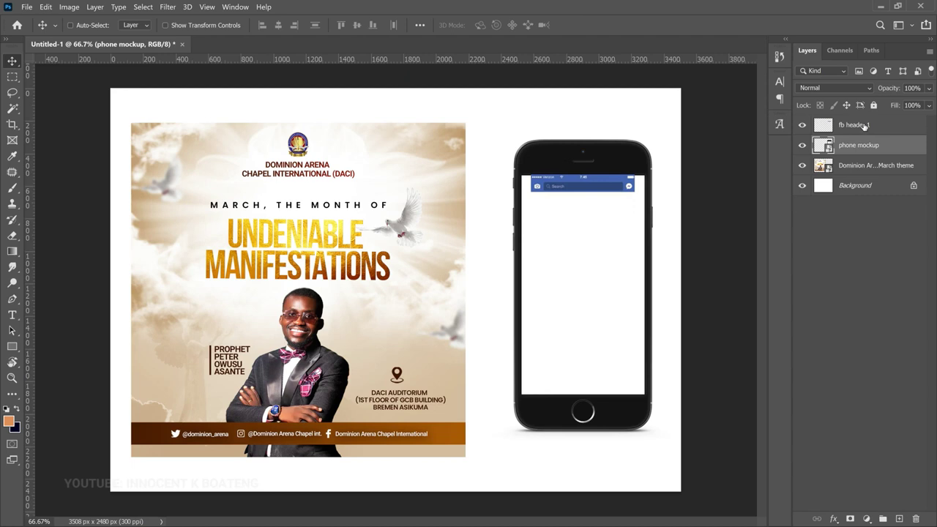
Put the fb header 1 layer below the phone mockup layer and align the header with the phone screen's upper-left corner.
drag(864, 129, 861, 162)
mouse_move(598, 198)
mouse_down()
mouse_move(597, 216)
mouse_move(601, 180)
mouse_up()
key(ctrl)
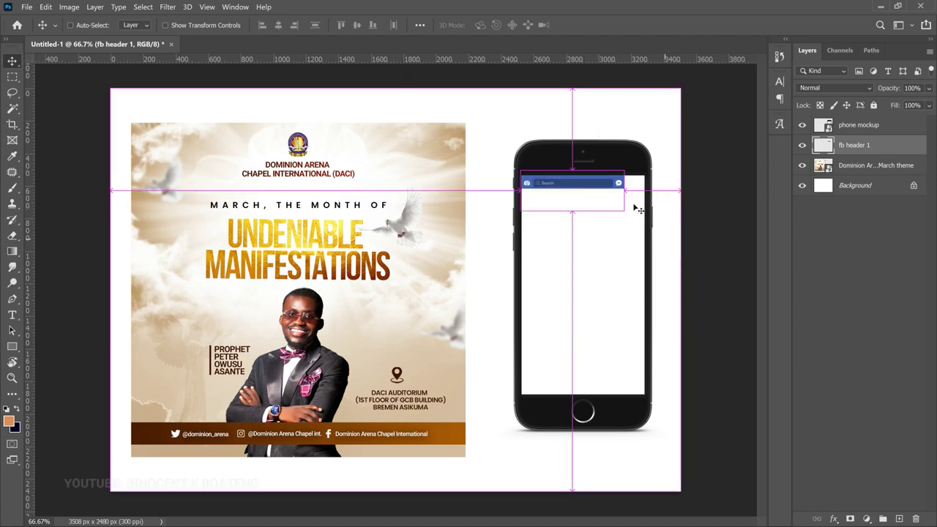
Scale the fb header to 120% so it spans the full width of the phone screen.
key(ctrl+t)
drag(623, 211, 645, 220)
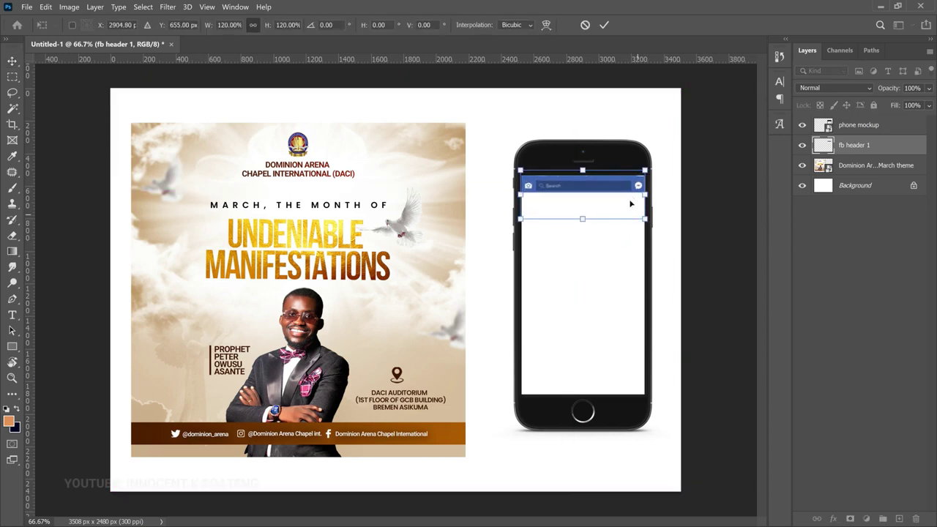
key(ctrl+z)
key(Return)
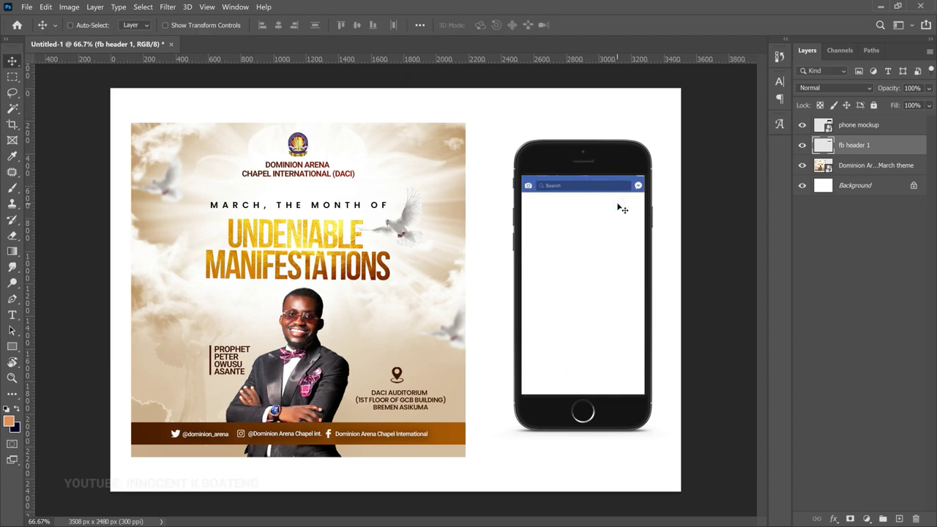
Nudge the Facebook header slightly upward against the top edge of the phone screen.
key(Up)
key(Up)
key(Up)
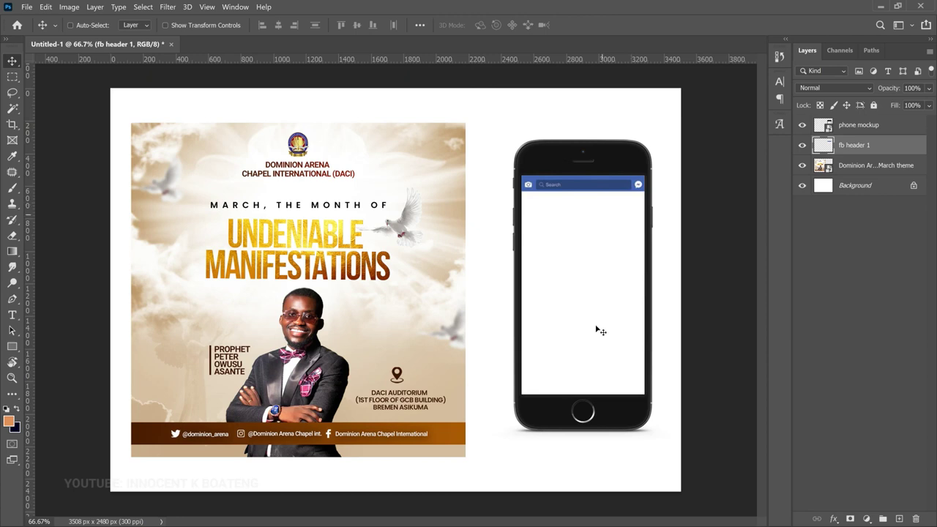
Duplicate the church flyer layer and scale the copy down to about 61% over the phone screen, below the Facebook header.
right_click(342, 214)
click(361, 221)
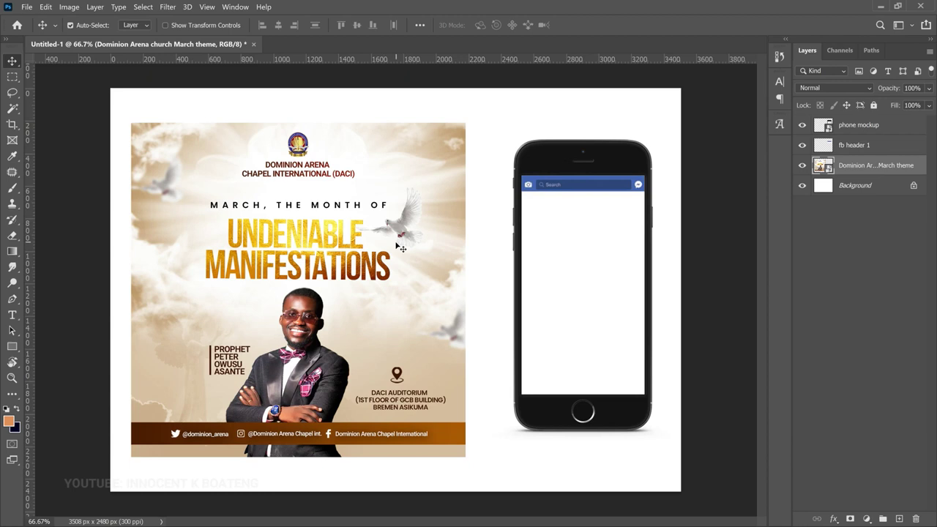
key(ctrl+j)
drag(423, 270, 520, 266)
key(ctrl+t)
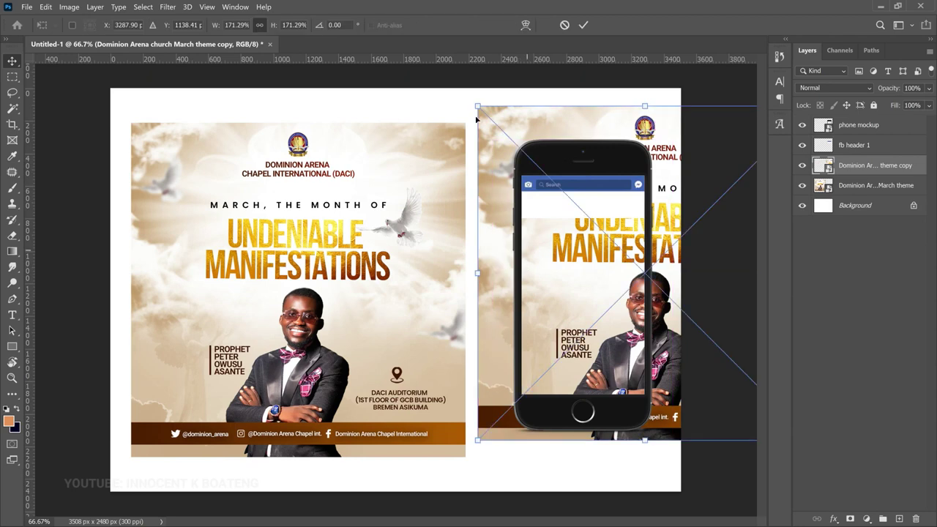
drag(477, 105, 707, 347)
drag(725, 380, 626, 238)
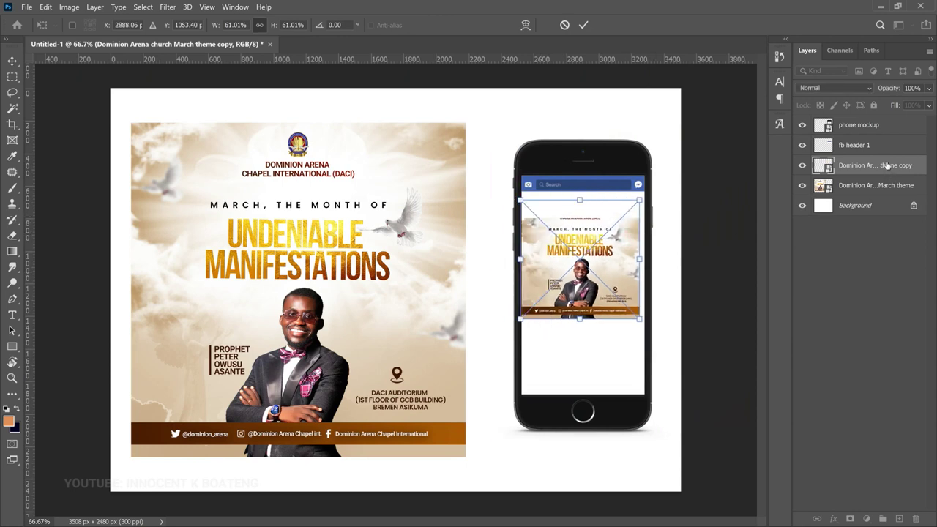
key(Return)
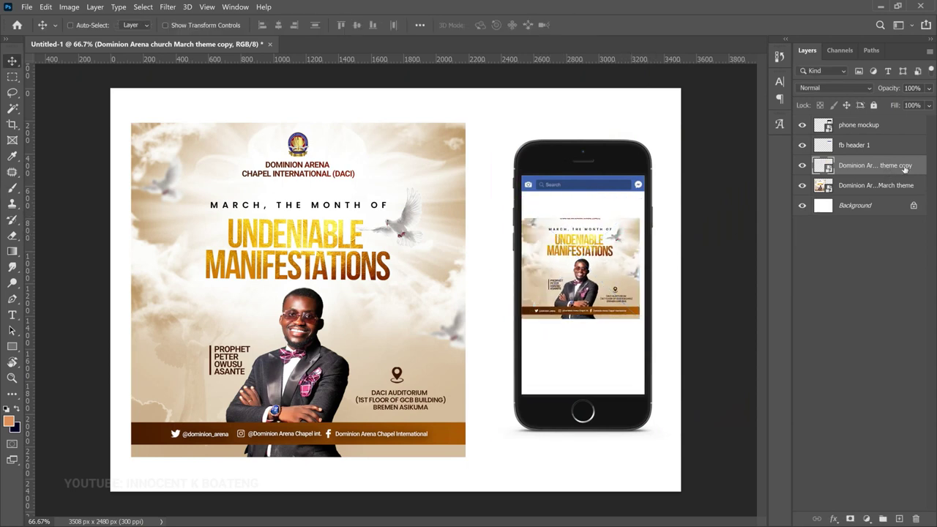
Put the flyer copy layer above fb header 1 and fit the copy to the phone screen's width beneath the header.
drag(893, 167, 884, 143)
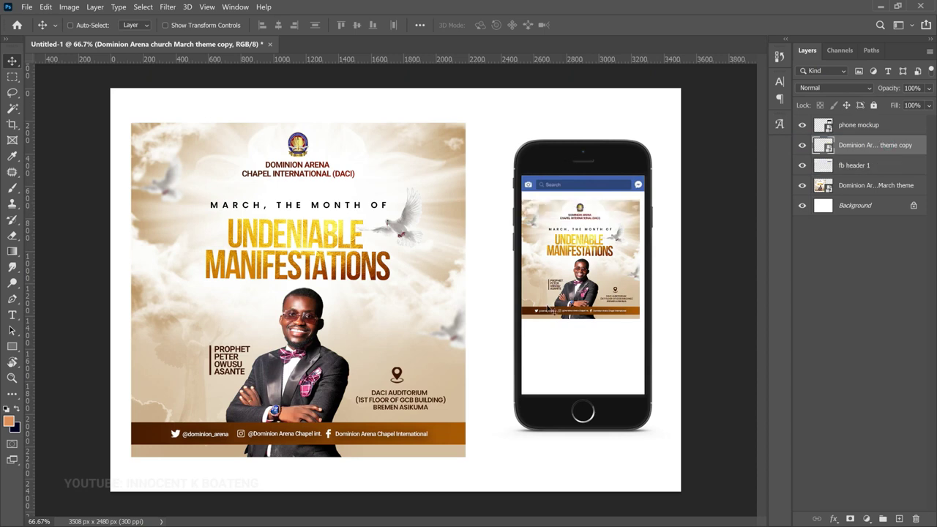
drag(614, 275, 617, 283)
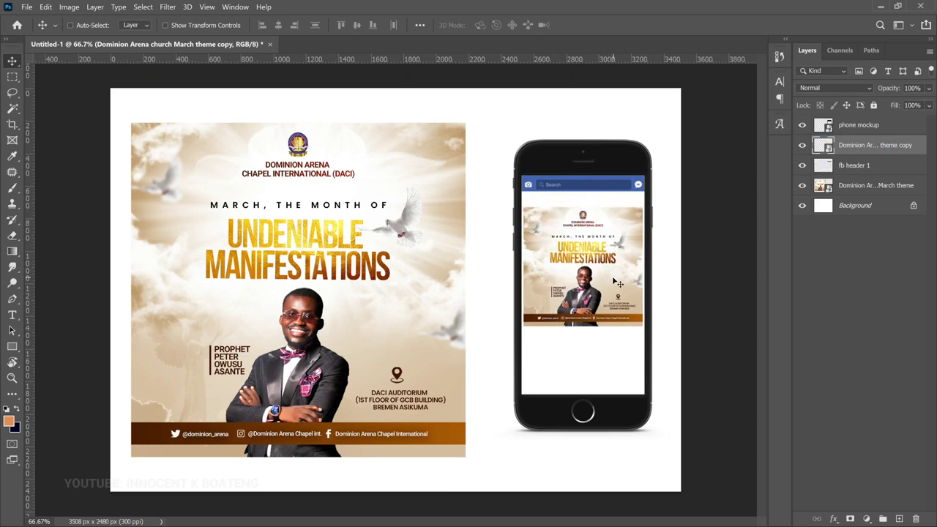
key(Right)
key(Right)
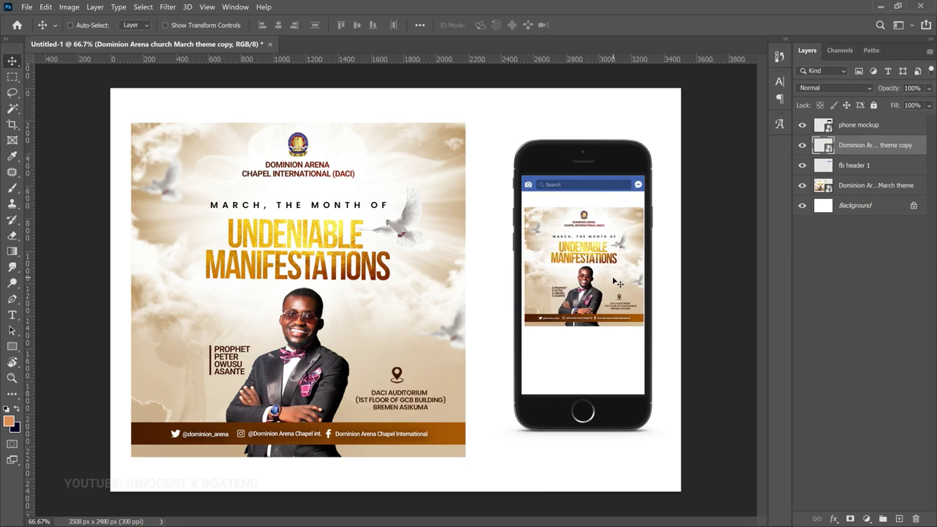
key(ctrl+z)
key(ctrl+z)
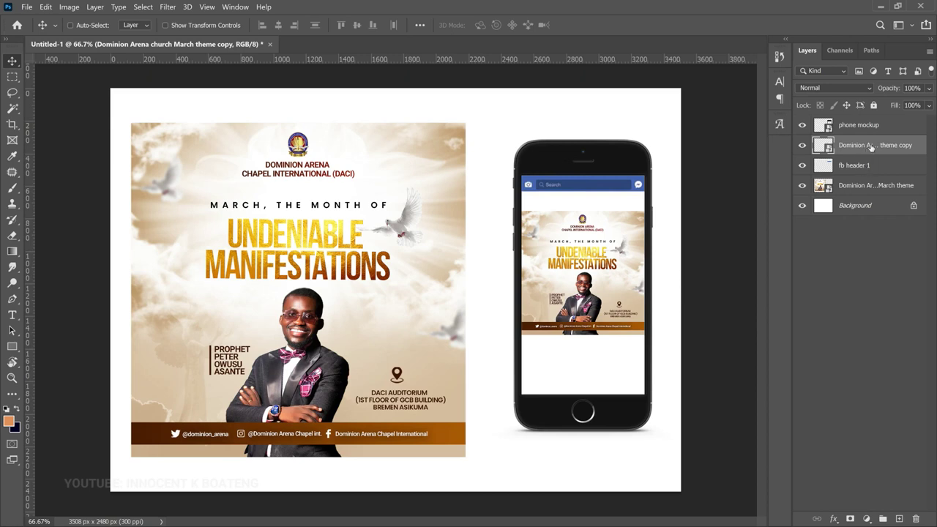
Place the fb footer image as an embedded layer and move it onto the lower part of the phone screen.
click(25, 7)
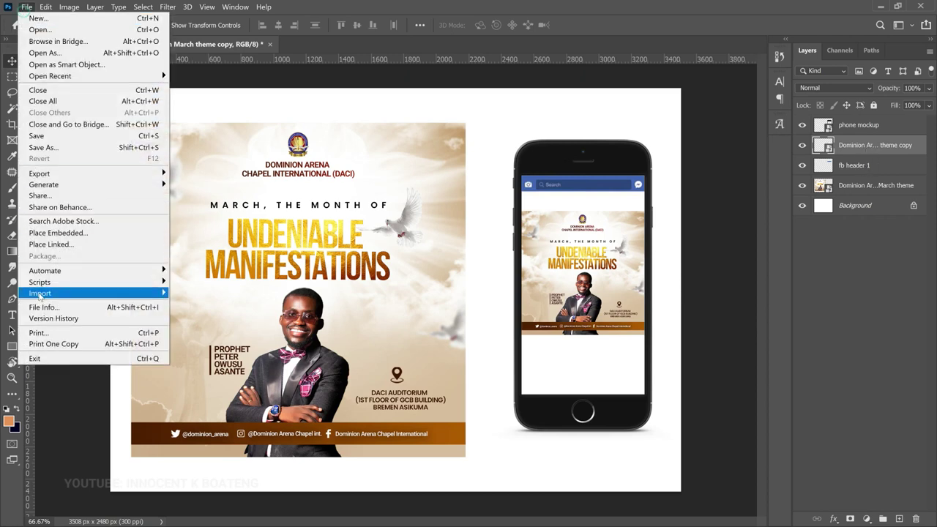
click(57, 232)
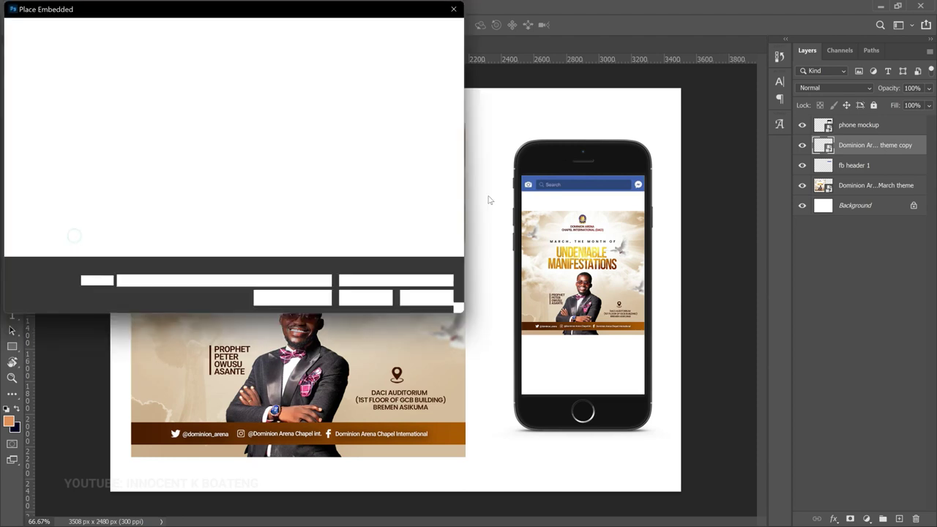
double_click(283, 128)
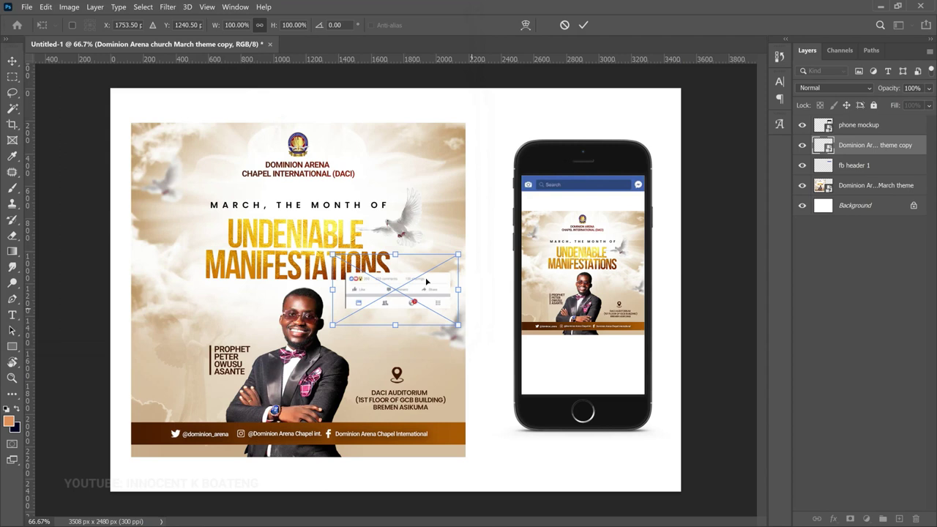
drag(409, 286, 602, 381)
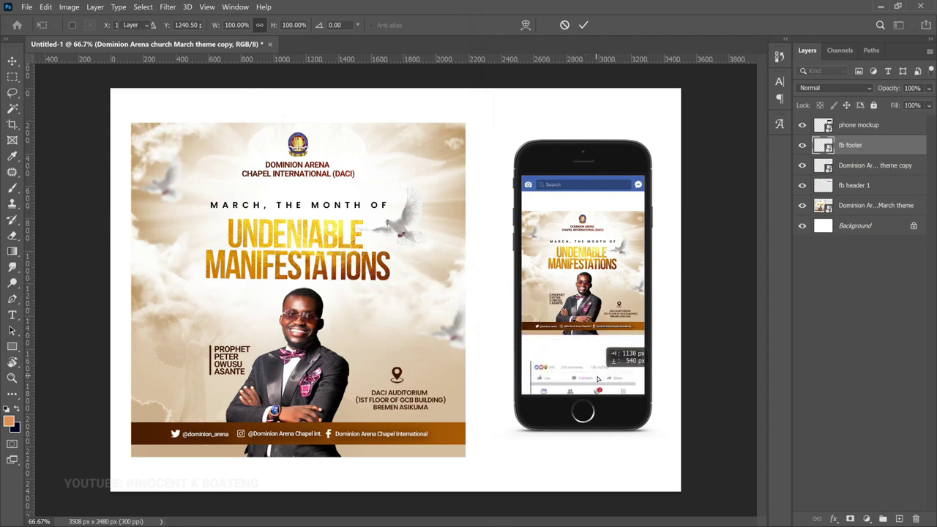
key(Return)
Enlarge the fb footer toward the upper left so it fills the width at the bottom of the phone screen.
key(ctrl+t)
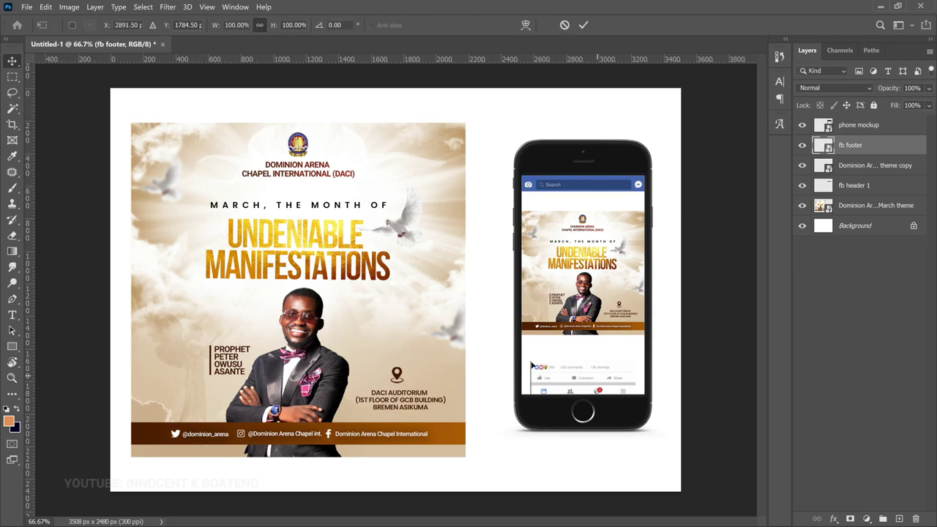
drag(517, 341, 501, 333)
key(Return)
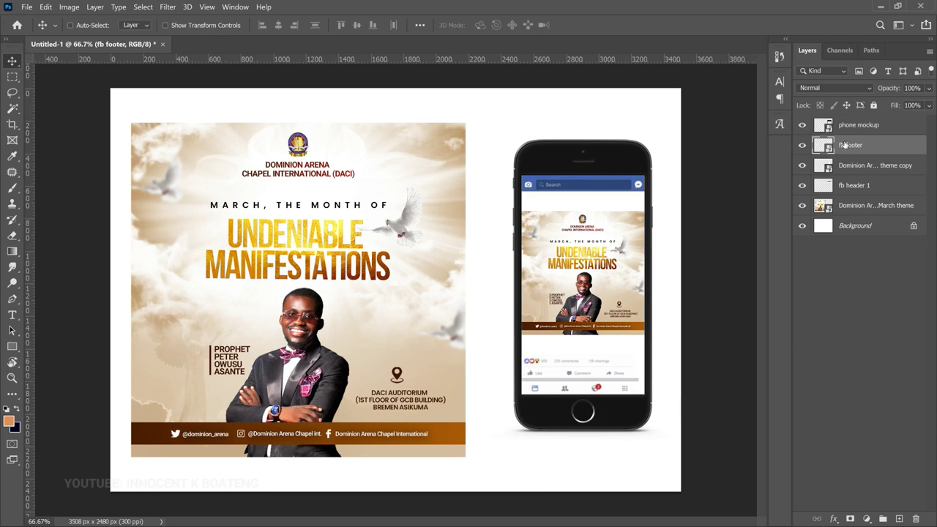
Group the layers from fb header 1 up to phone mockup and toggle the group's visibility to check it.
click(855, 187)
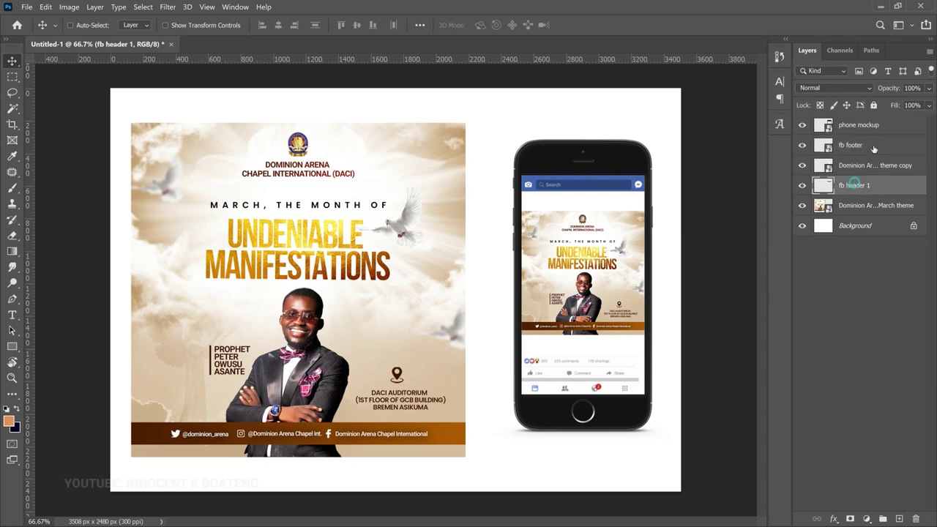
shift+click(874, 130)
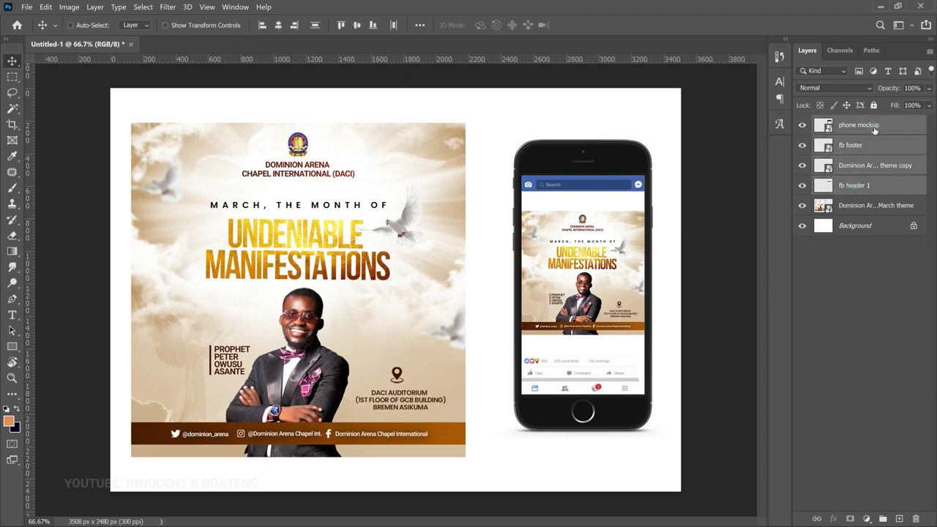
key(ctrl+g)
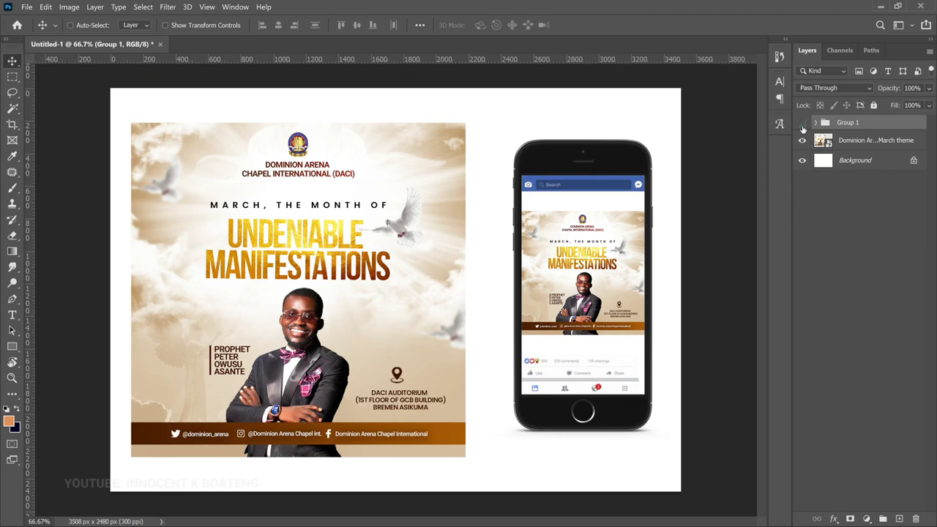
click(803, 124)
click(802, 124)
Duplicate the large flyer layer, Dominion Arena church March theme, and rasterize the original below the copy.
key(z)
key(ctrl+0)
click(877, 147)
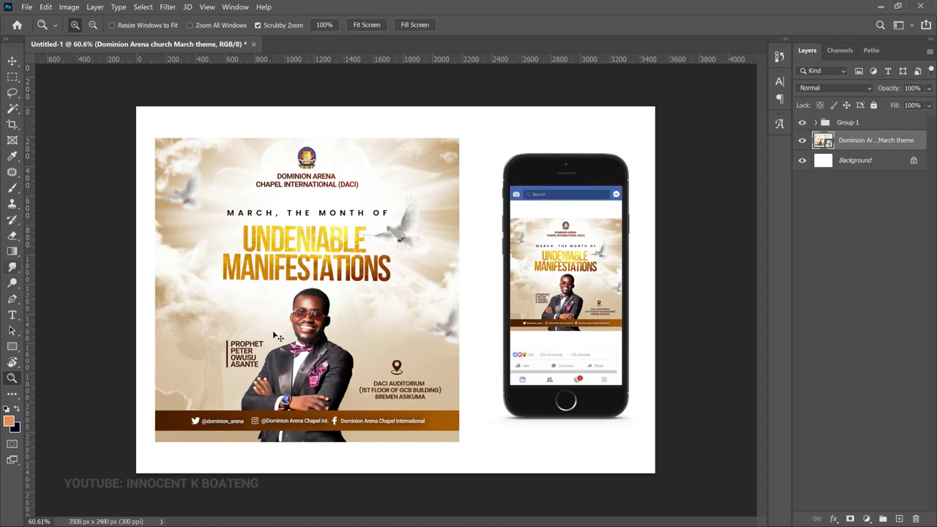
key(ctrl+j)
click(878, 159)
right_click(878, 159)
click(740, 242)
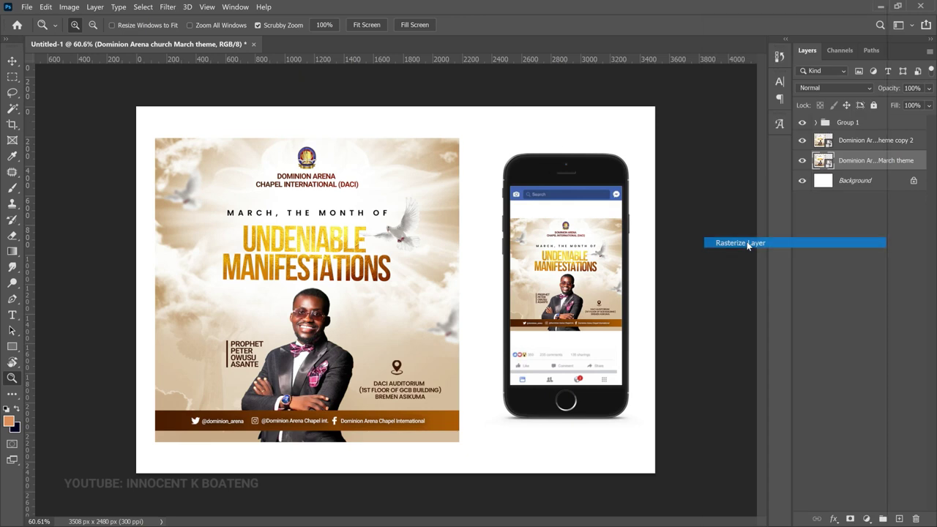
Enlarge the rasterized flyer layer in both directions until it covers the whole canvas as a background.
alt+click(480, 268)
alt+click(480, 269)
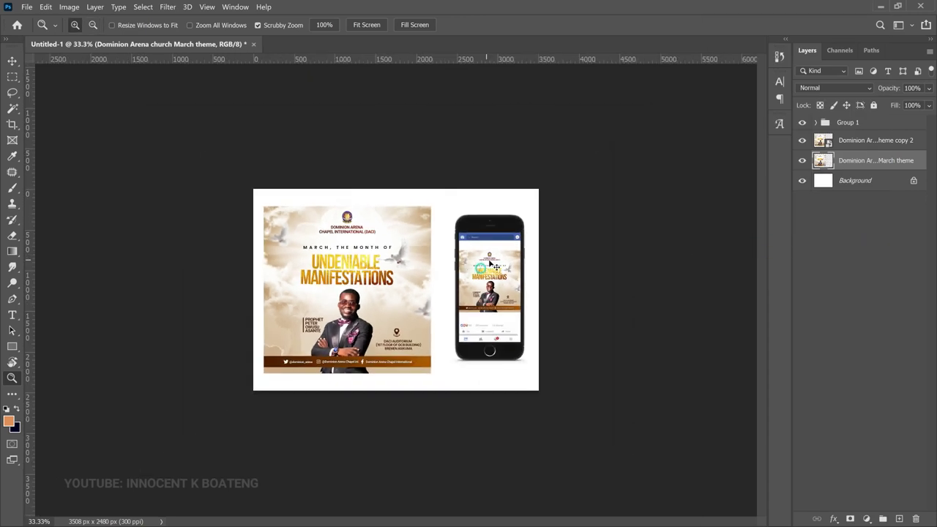
key(ctrl+t)
drag(435, 369, 595, 416)
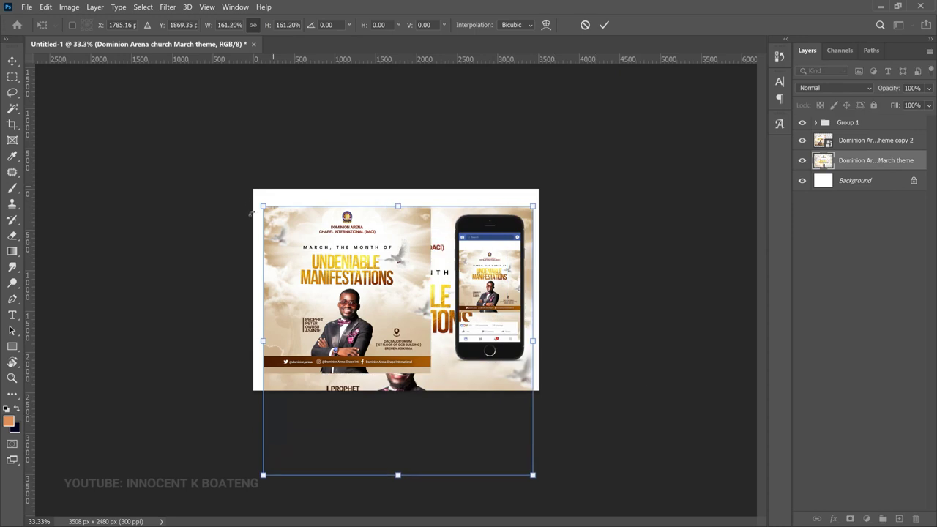
drag(263, 207, 238, 166)
key(Return)
Apply a Gaussian Blur with a radius of 22.2 pixels to the enlarged background flyer layer.
key(z)
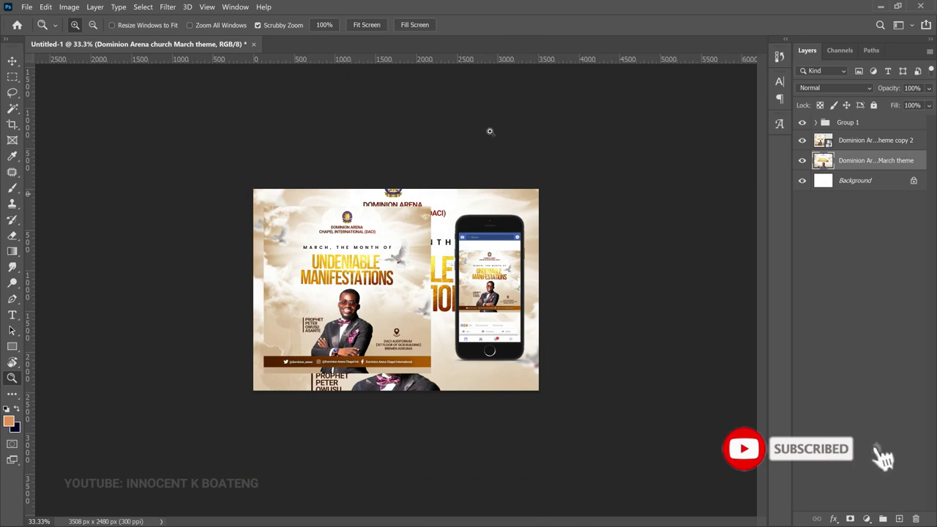
click(167, 6)
mouse_move(241, 146)
click(347, 190)
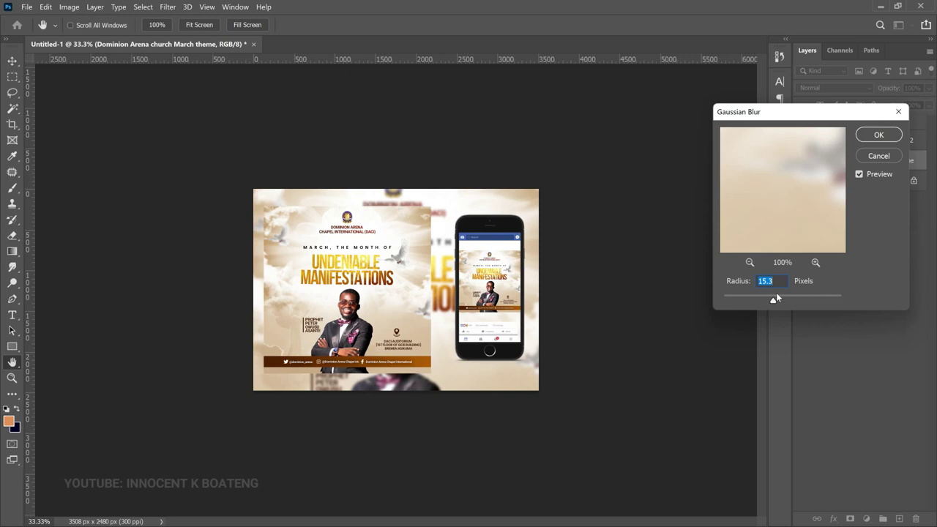
click(741, 297)
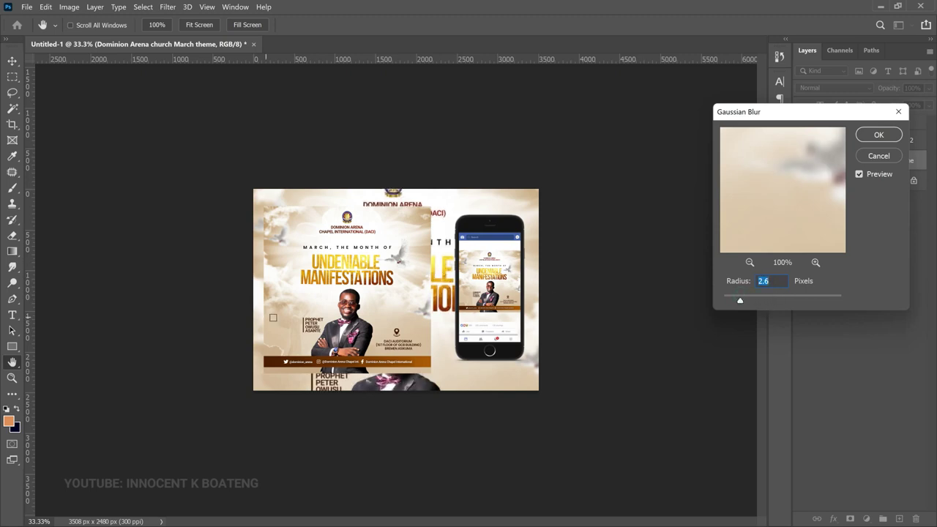
click(767, 296)
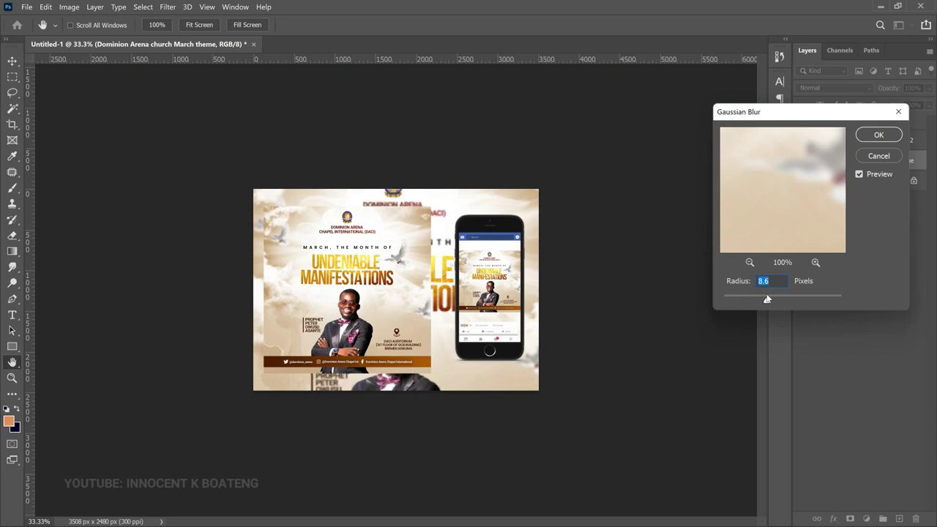
click(773, 296)
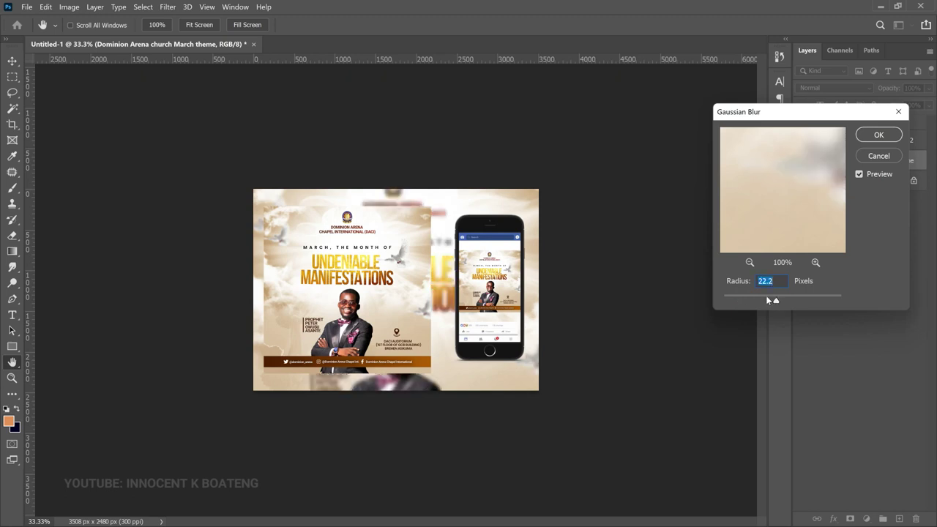
click(878, 134)
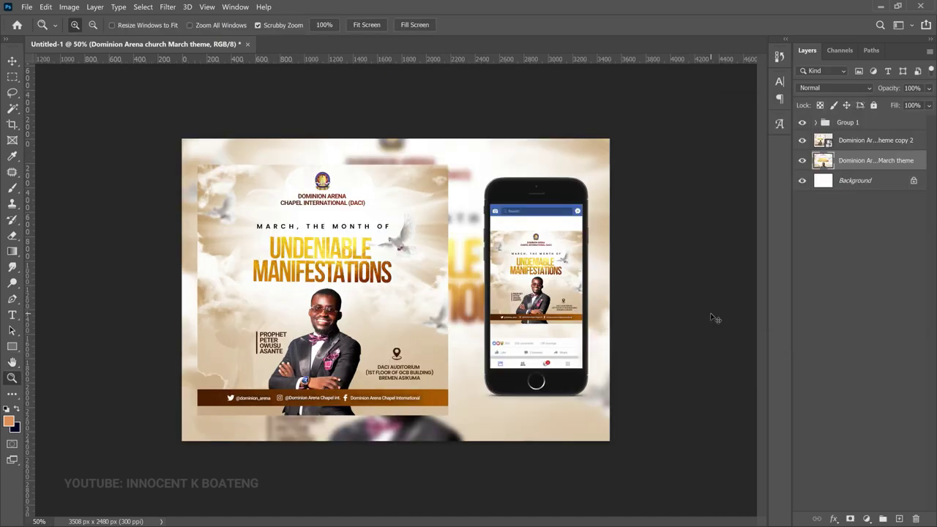
Raise the blurred background flyer's saturation to +31 with Hue/Saturation.
key(ctrl+u)
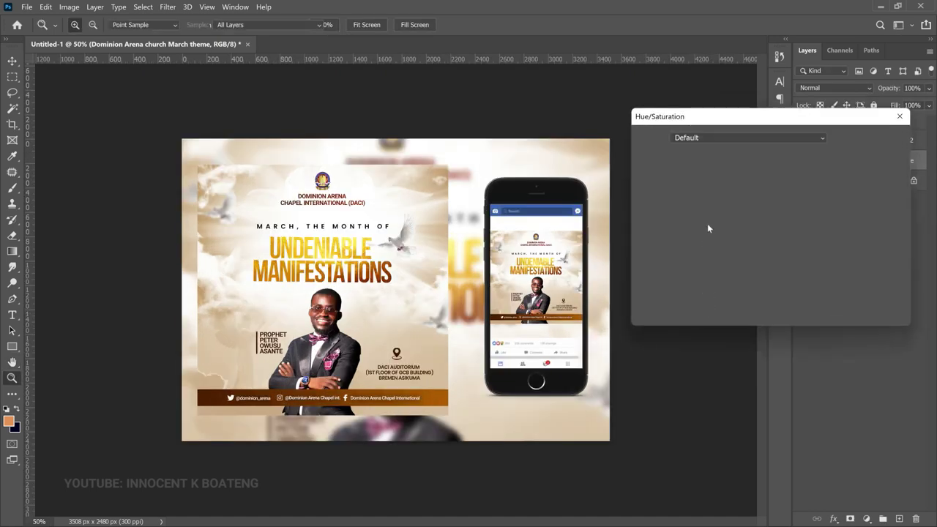
drag(743, 233, 753, 235)
click(761, 232)
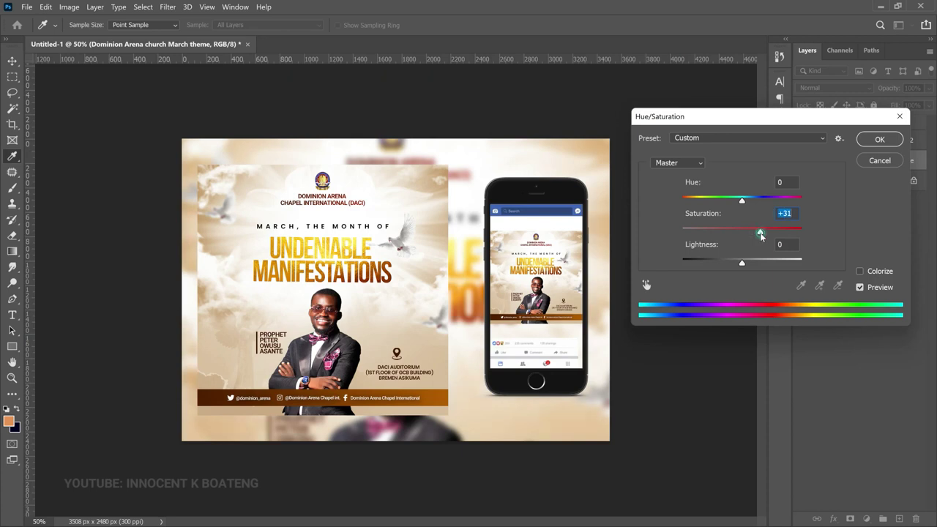
click(879, 139)
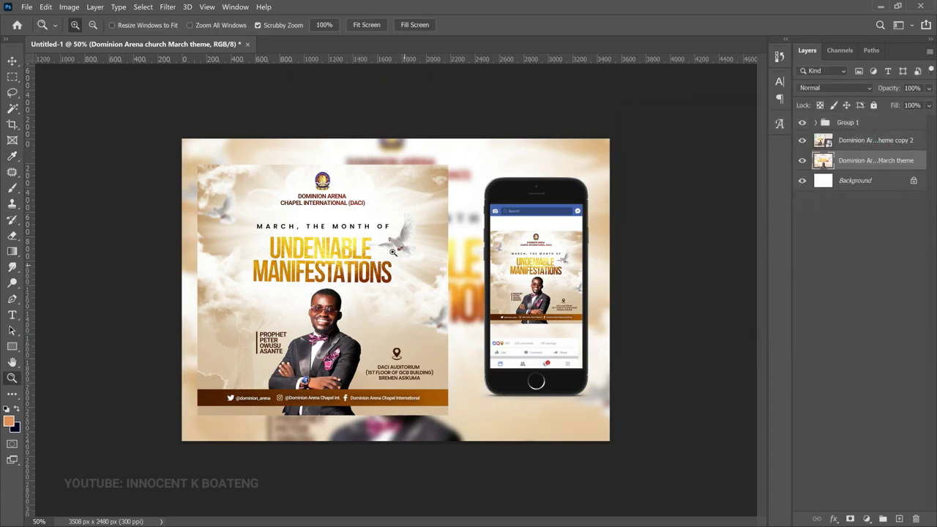
Add a Drop Shadow to the large flyer layer with 24% opacity, 31% spread and 111 px size.
key(v)
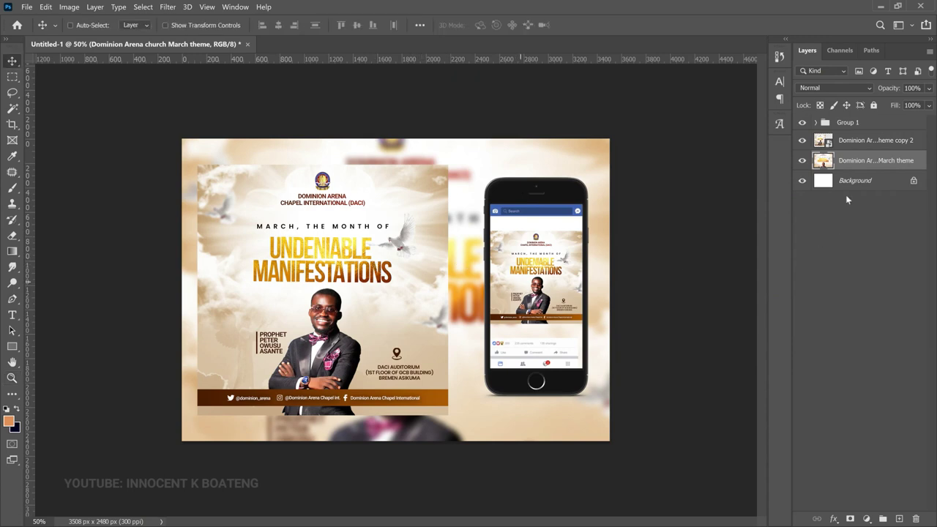
right_click(868, 144)
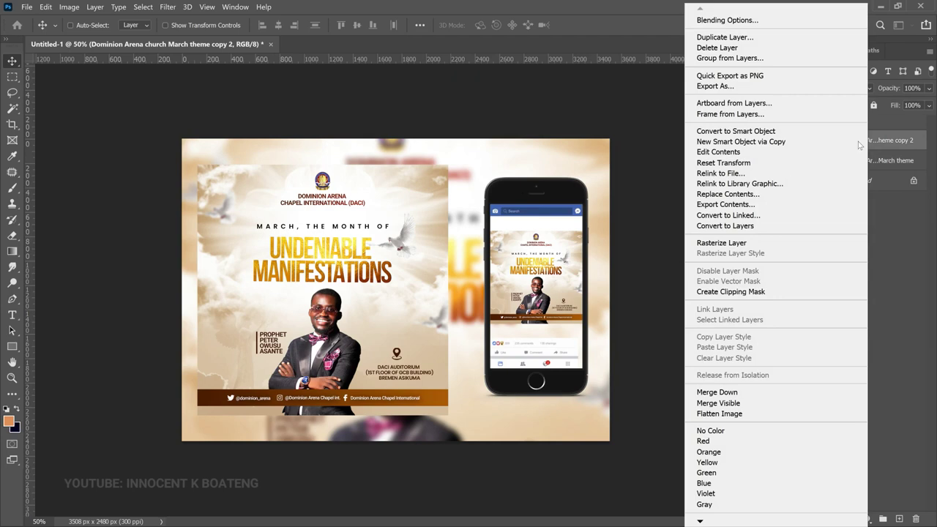
click(725, 22)
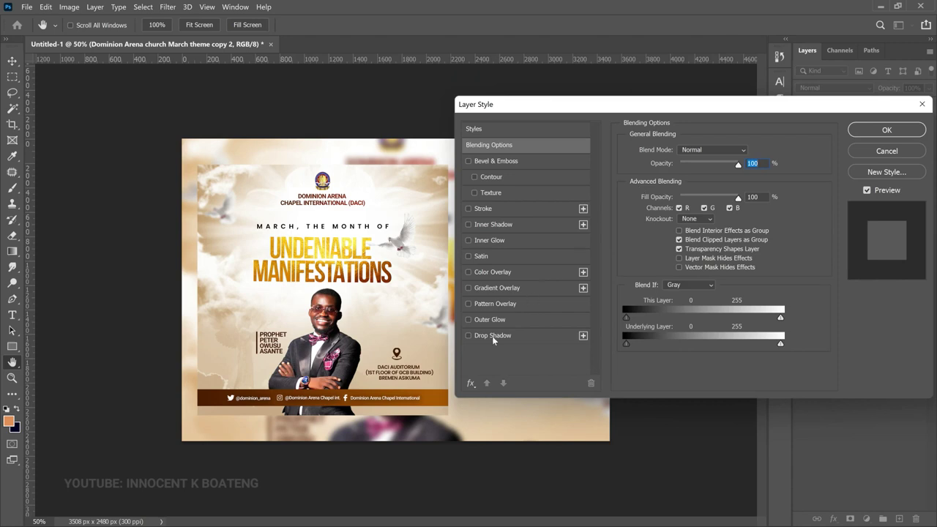
click(492, 336)
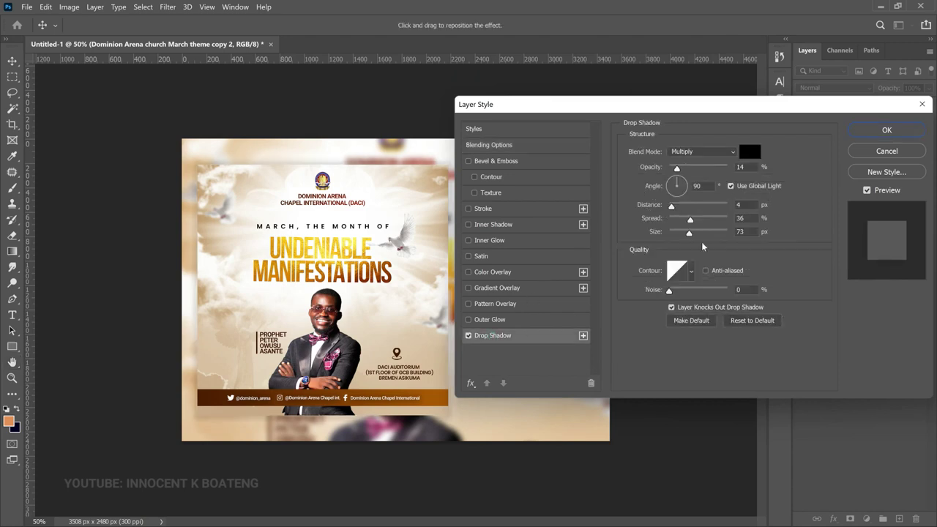
mouse_move(688, 233)
mouse_down()
mouse_move(699, 234)
mouse_move(687, 220)
mouse_up()
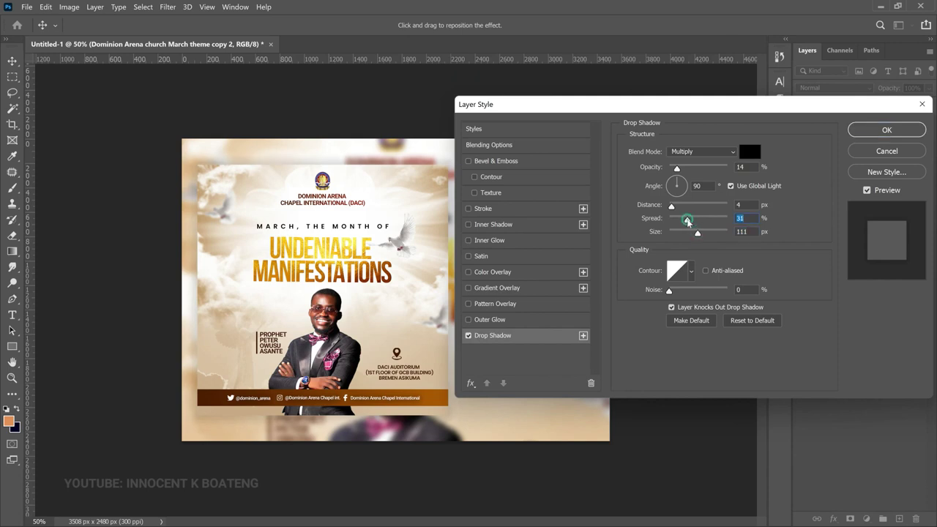
drag(677, 169, 684, 169)
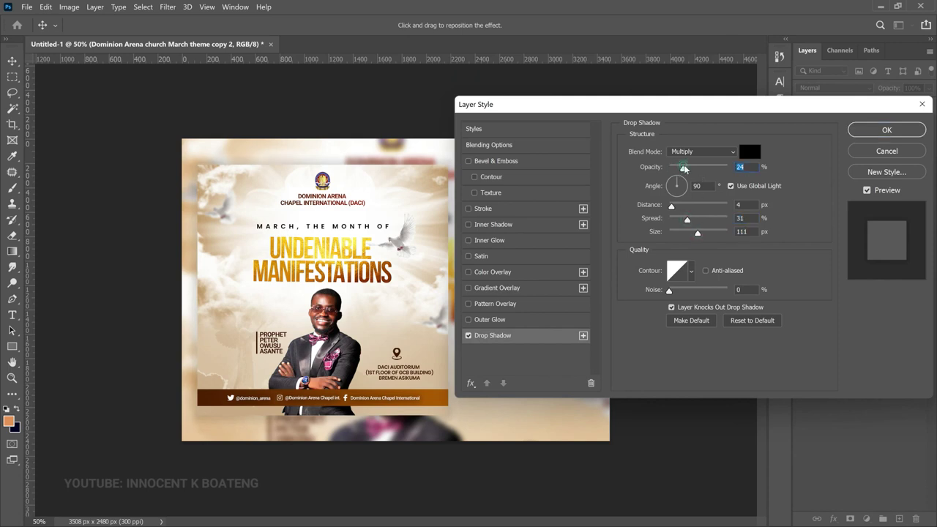
click(886, 130)
Enlarge the fb footer layer to about 119% so it spans the full width of the phone screen.
key(z)
click(566, 341)
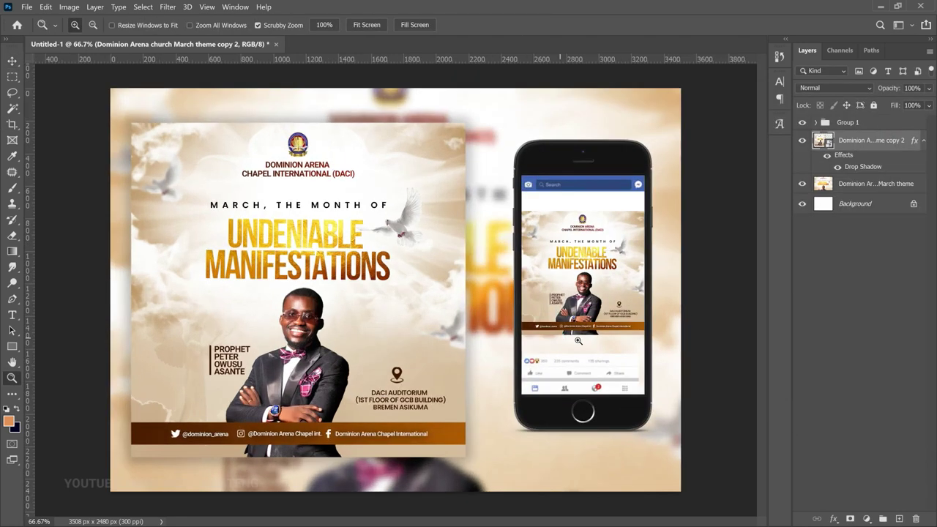
click(602, 342)
key(v)
scroll(608, 314, down, 1)
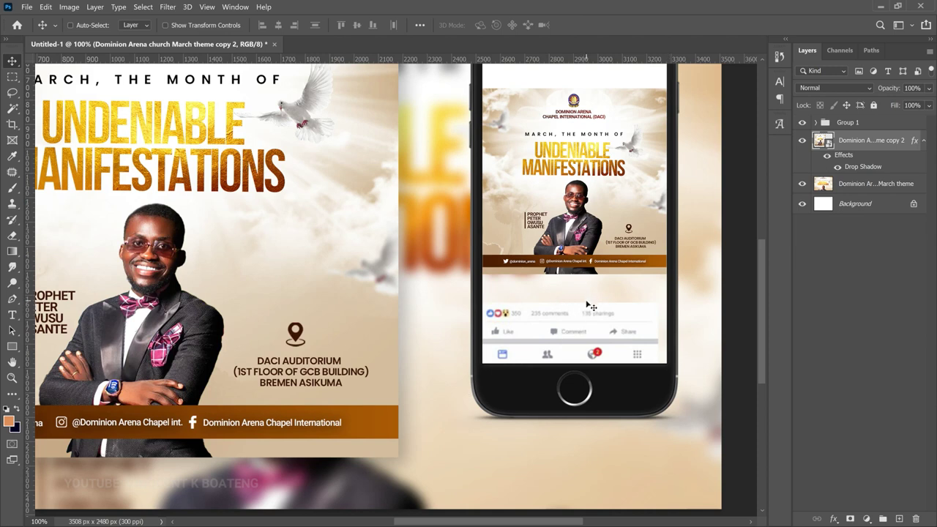
key(z)
click(661, 330)
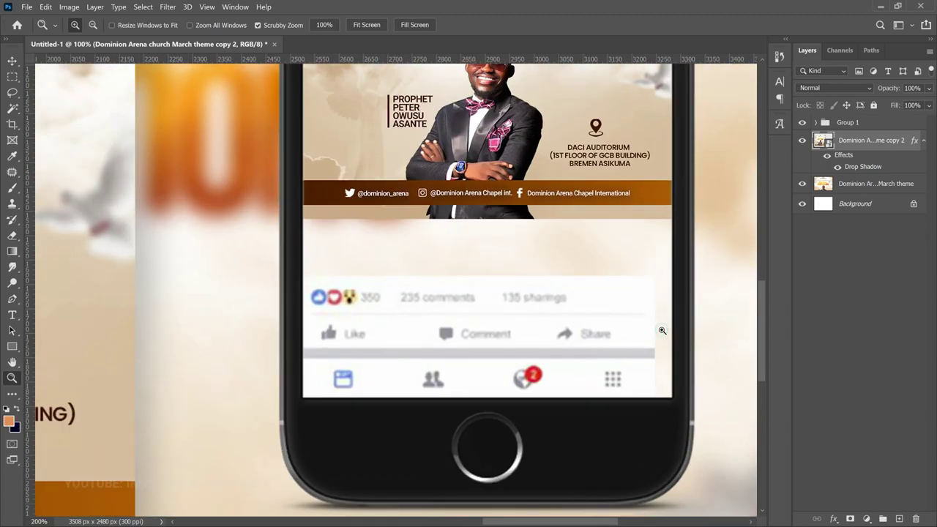
key(v)
right_click(540, 333)
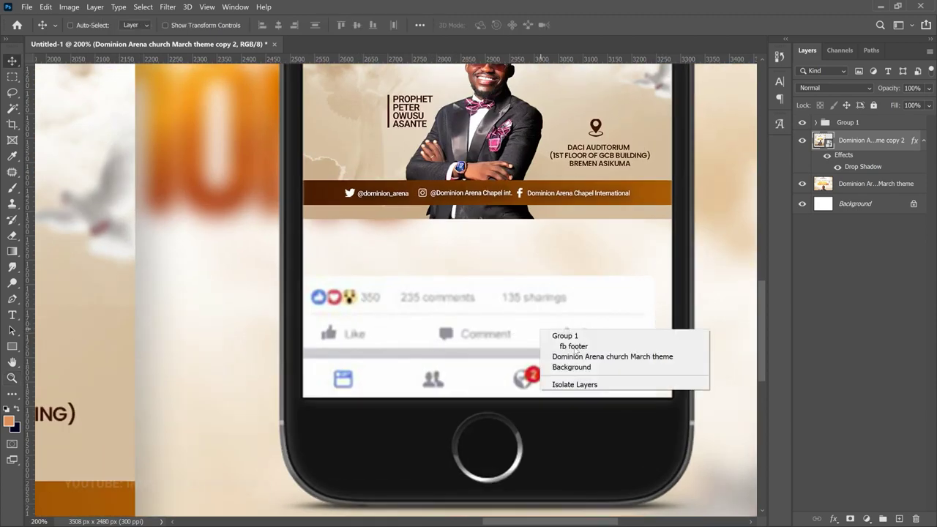
click(573, 347)
key(ctrl+t)
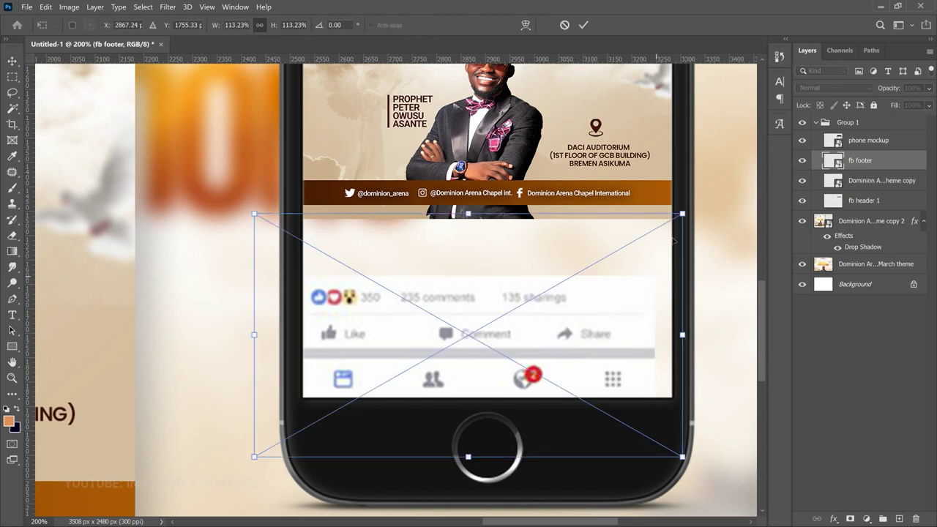
drag(682, 213, 710, 210)
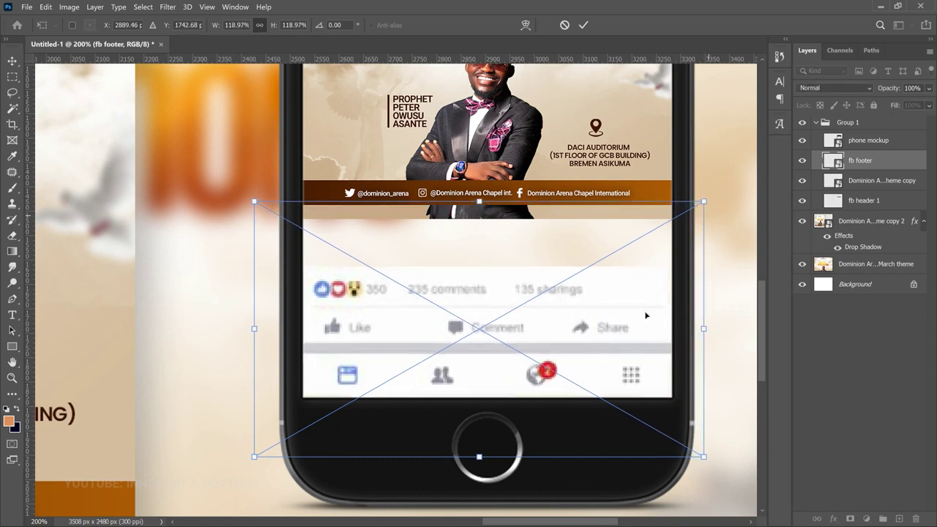
key(Return)
Draw a rectangle about 770 × 110 px over the gap between the phone's flyer and the footer, and fill it with #fefefe.
click(11, 347)
right_click(11, 347)
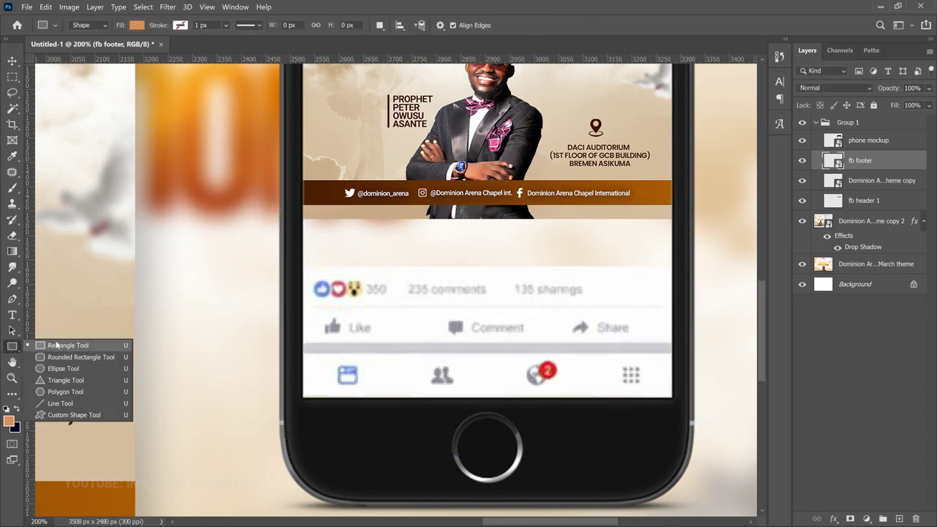
click(55, 344)
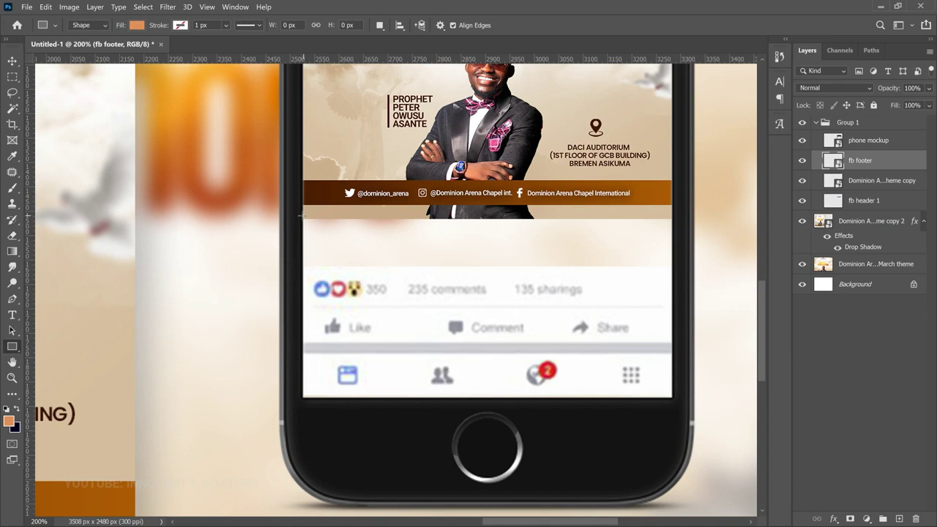
drag(299, 214, 672, 267)
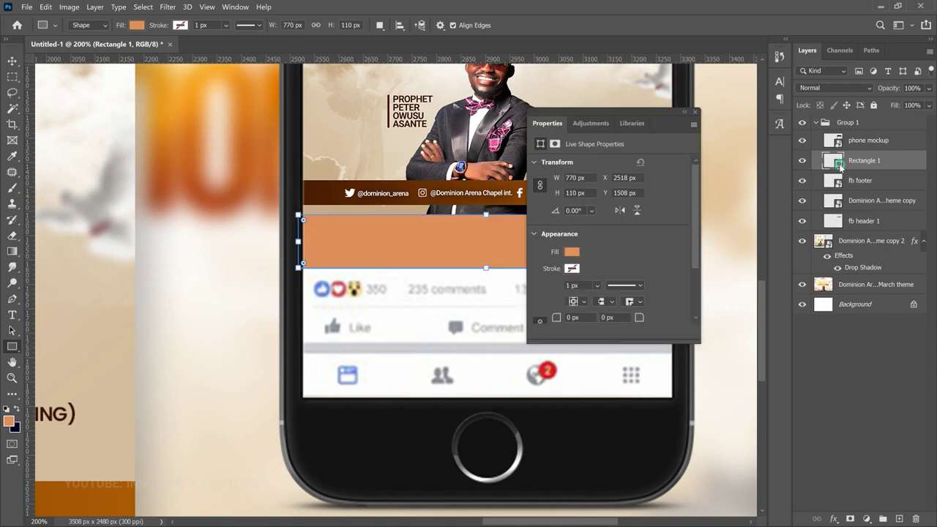
double_click(839, 165)
text(fefefe)
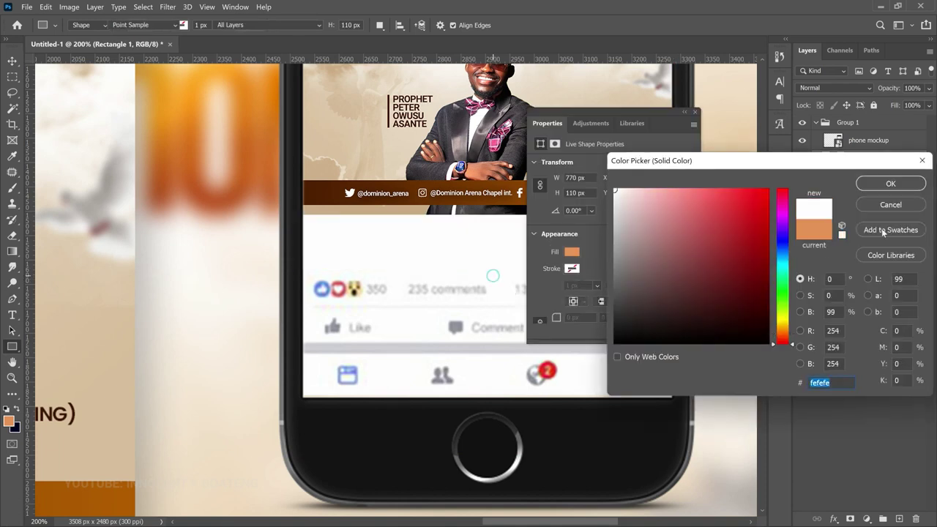
click(891, 184)
Examine the whole composition and the Facebook post on the phone screen up close, with Group 1 collapsed.
key(z)
alt+click(583, 180)
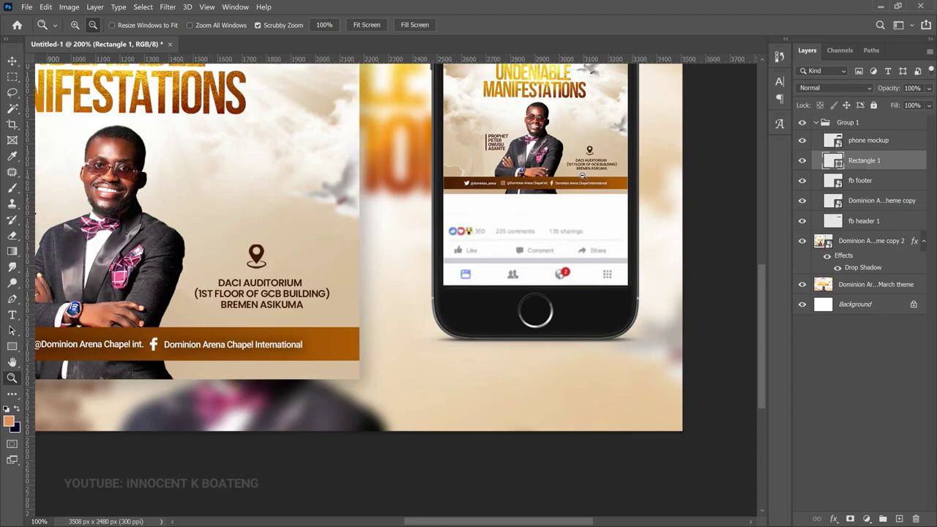
alt+click(584, 176)
alt+click(450, 246)
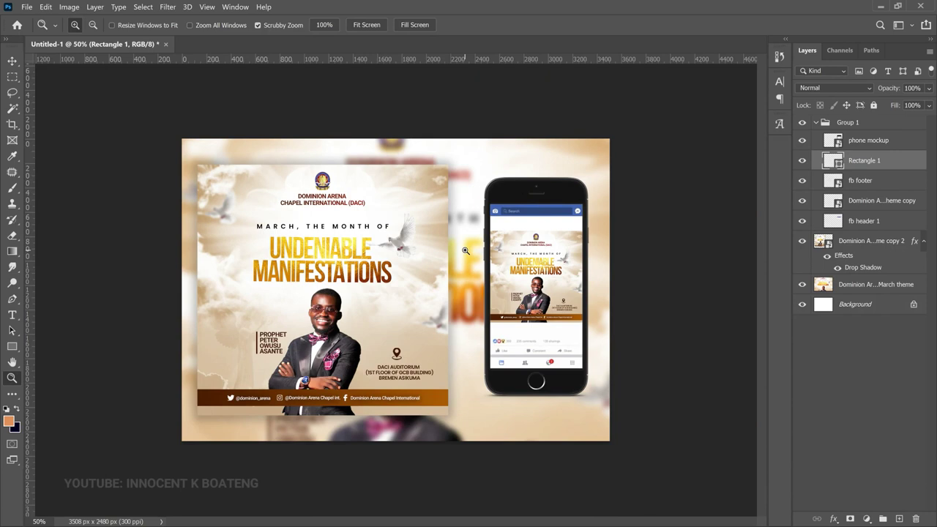
key(v)
click(815, 123)
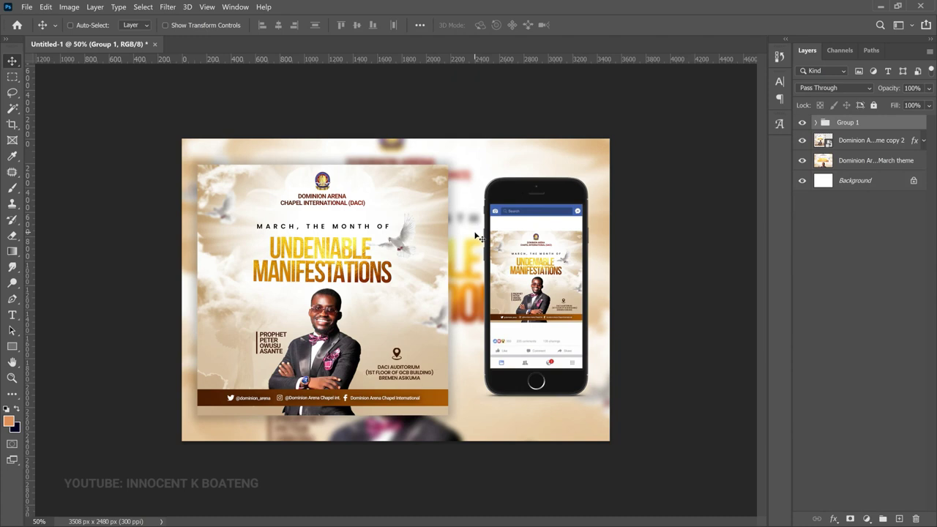
key(z)
click(570, 268)
click(570, 268)
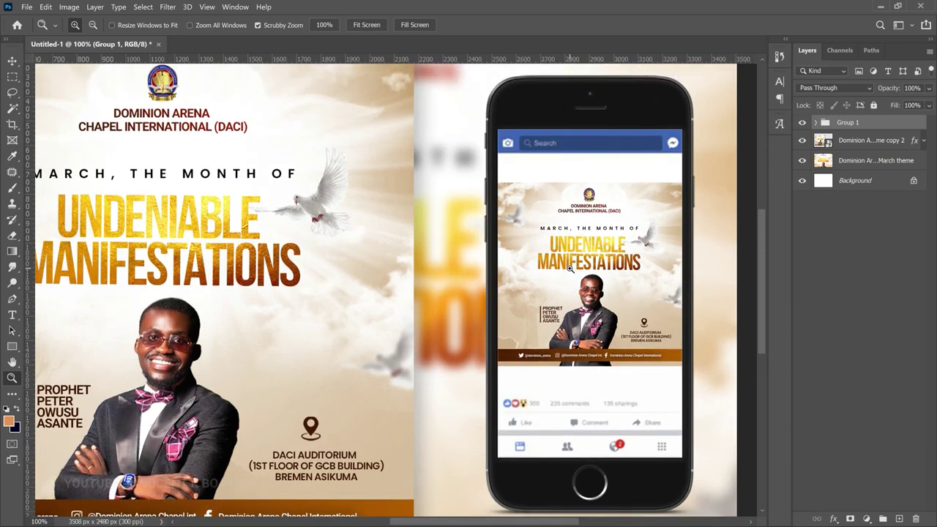
scroll(668, 196, down, 1)
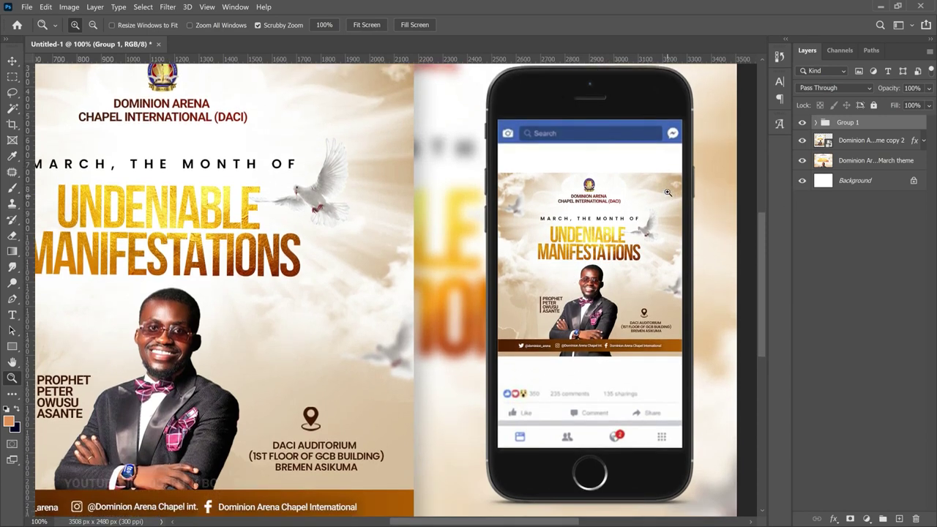
Hide Rectangle 1, fb footer, the small flyer copy and fb header 1 in Group 1, leaving Rectangle 1 selected.
key(v)
right_click(637, 191)
click(688, 203)
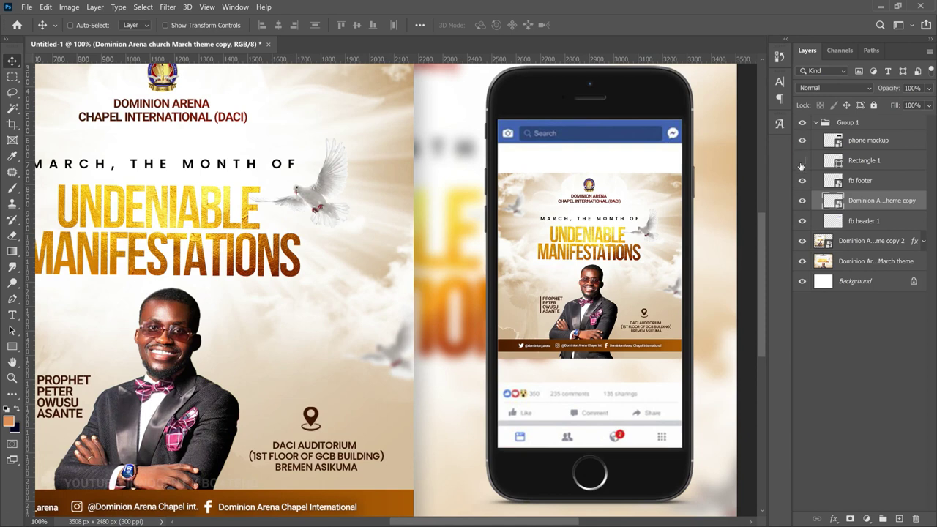
drag(800, 167, 787, 240)
key(ctrl+minus)
click(867, 160)
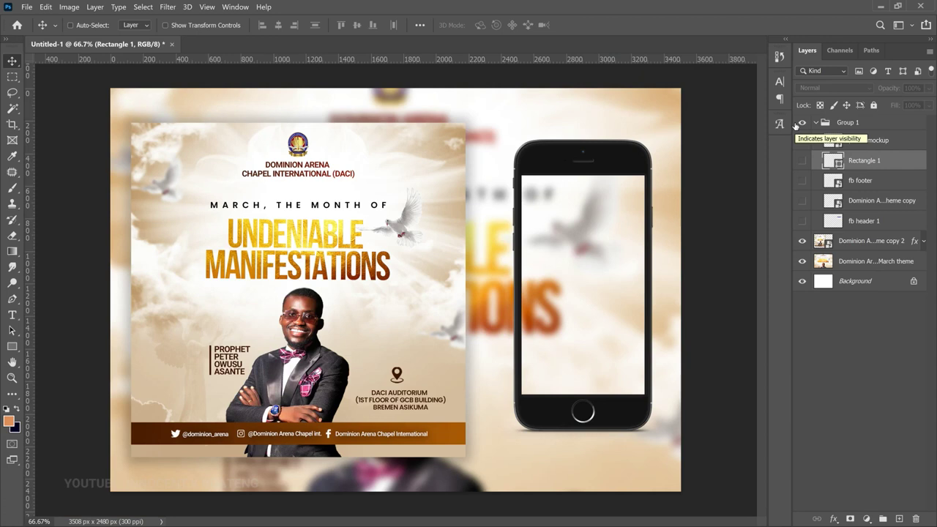
Place photo_2023-05-09_14-32-06 as an embedded image and scale it down over the phone to match its screen width.
click(26, 7)
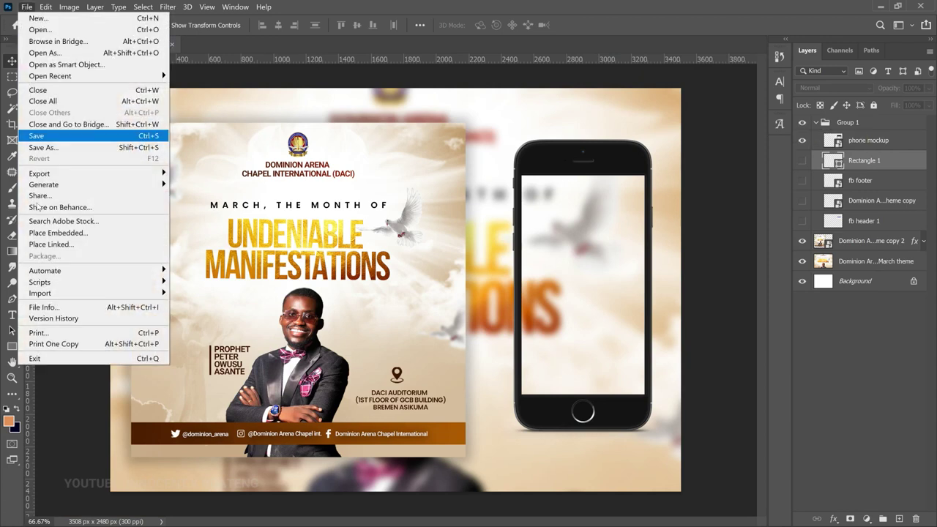
click(73, 233)
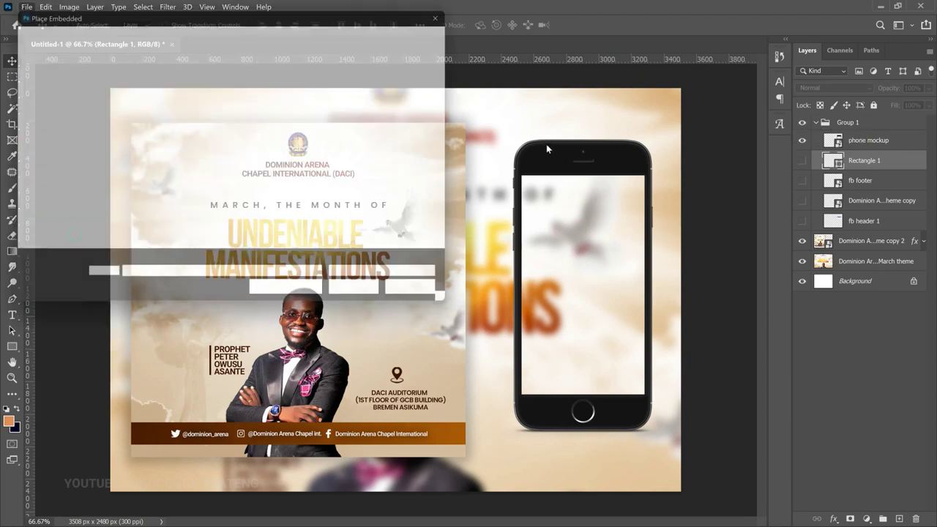
double_click(426, 118)
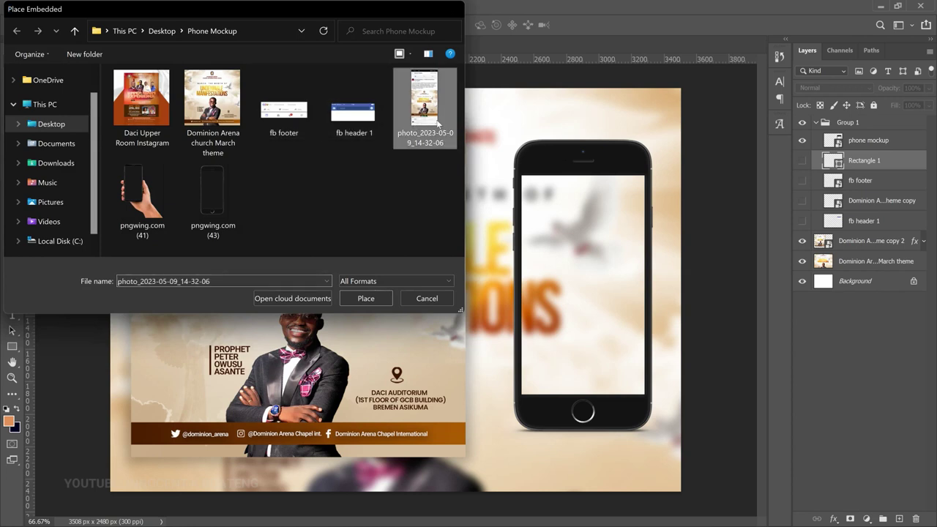
drag(470, 246, 640, 232)
drag(666, 75, 644, 147)
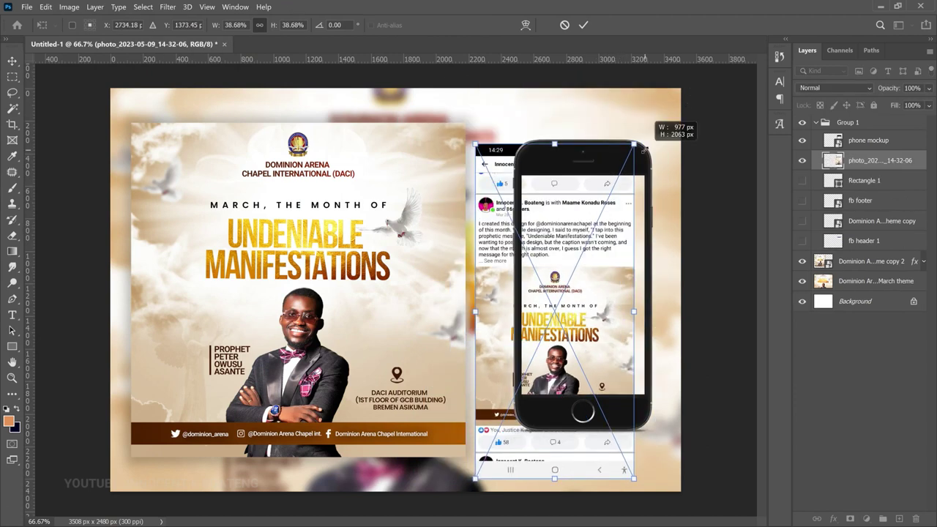
drag(611, 232, 629, 234)
drag(492, 481, 521, 423)
key(Return)
Nudge the placed post screenshot upward until the caption, flyer and reactions fit within the phone screen.
key(Up)
key(Up)
key(Up)
key(Up)
key(Up)
key(Up)
key(Up)
key(Up)
key(Up)
key(Up)
key(Up)
key(Up)
key(Up)
key(Up)
key(Up)
key(Down)
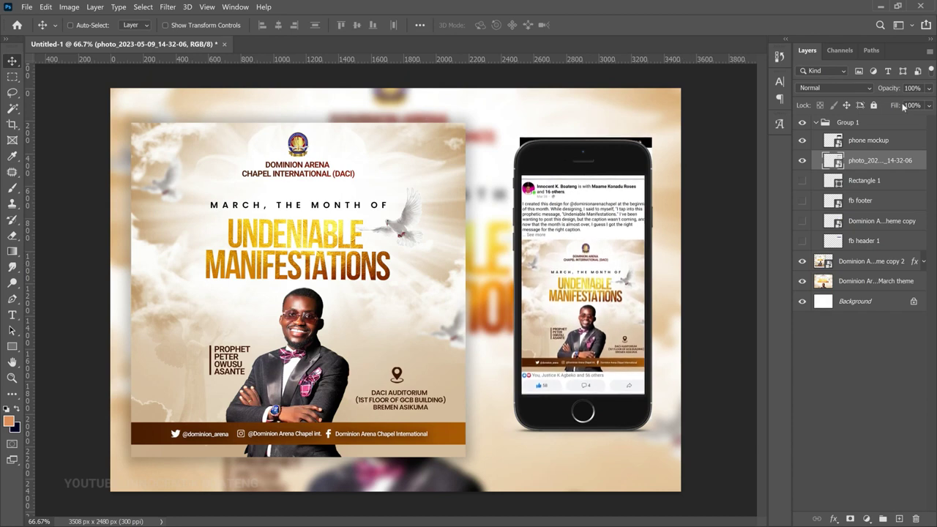
Rasterize the placed screenshot layer and remove its black strip sticking out above the phone.
right_click(877, 166)
click(769, 242)
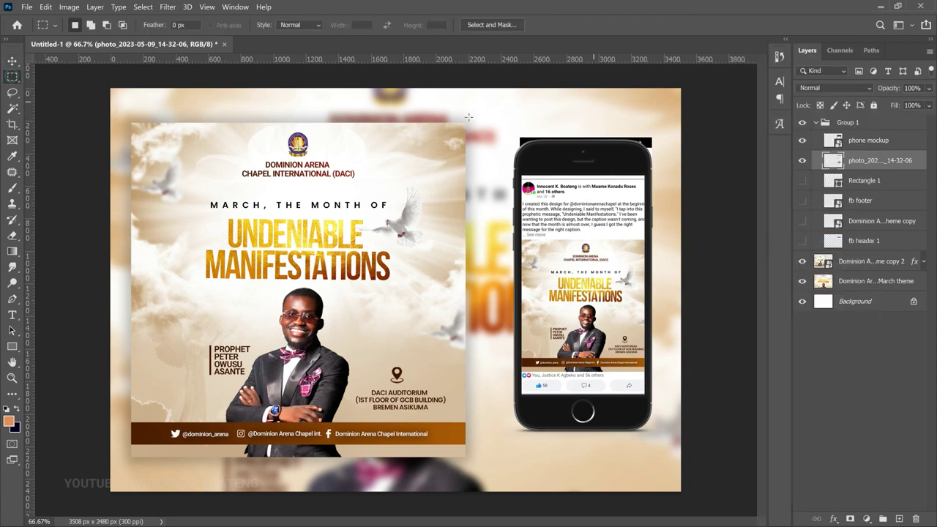
key(z)
click(631, 180)
scroll(622, 190, down, 3)
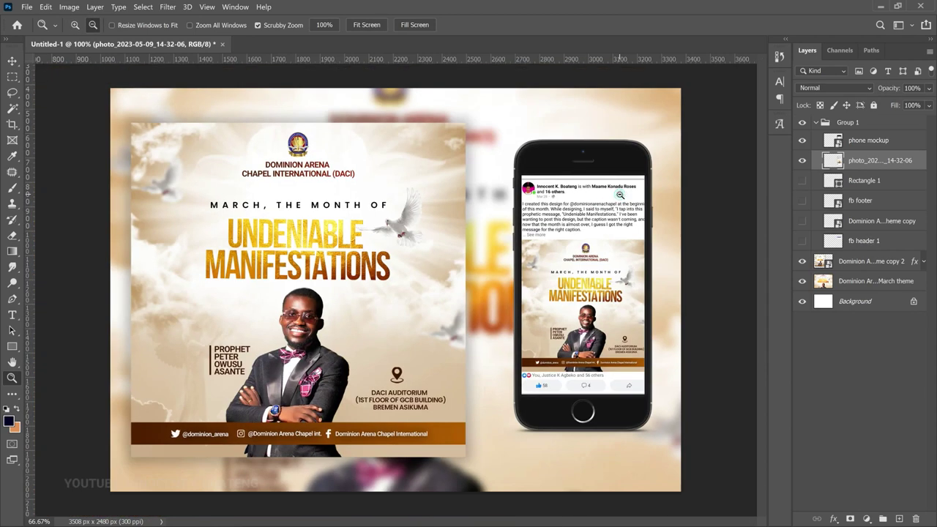
alt+click(622, 260)
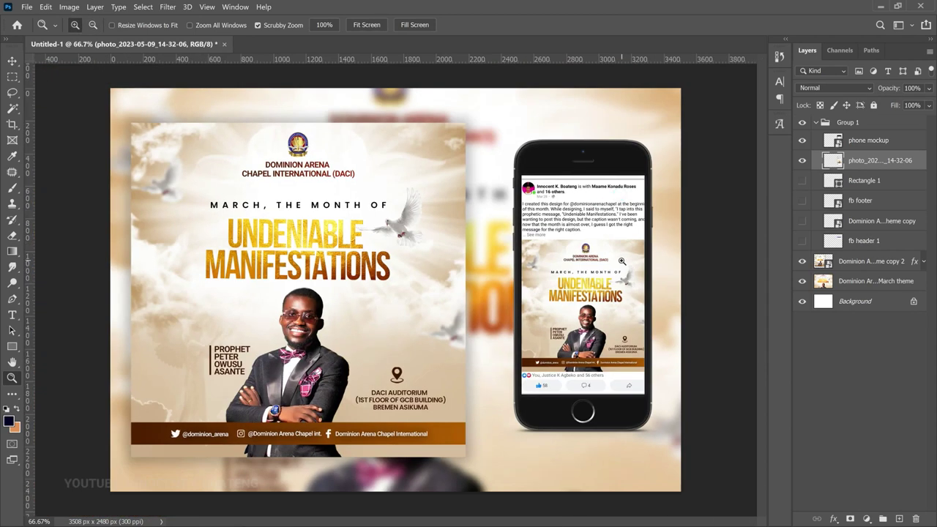
key(v)
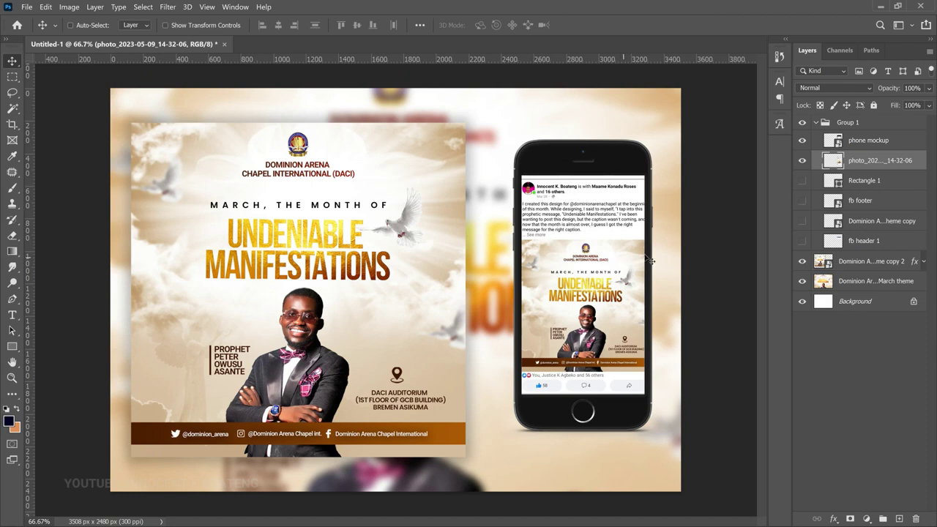
Hide the screenshot layer and show Rectangle 1, fb footer, the small flyer copy and fb header 1 again.
click(802, 160)
click(802, 180)
click(802, 199)
click(803, 221)
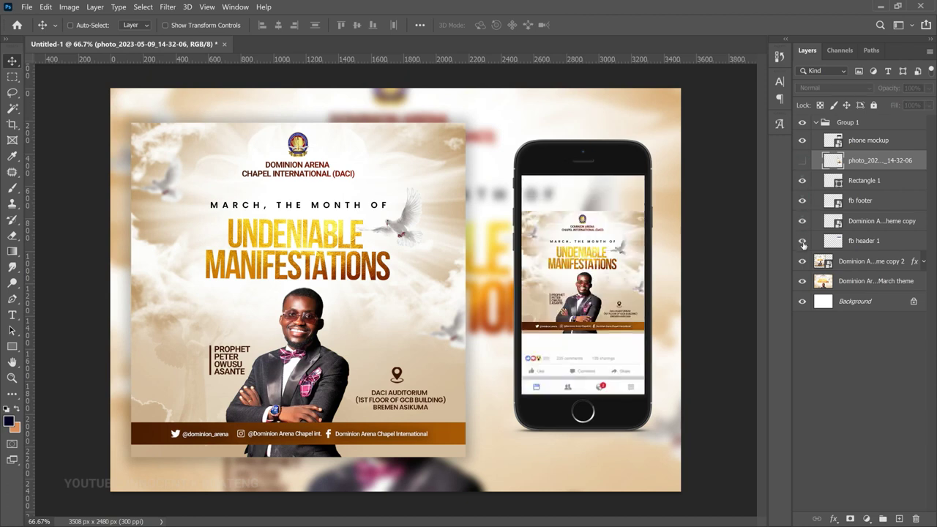
click(802, 241)
Identify which layers hold the small flyer on the phone and the large flyer beside it by selecting each from the canvas.
right_click(596, 264)
click(616, 280)
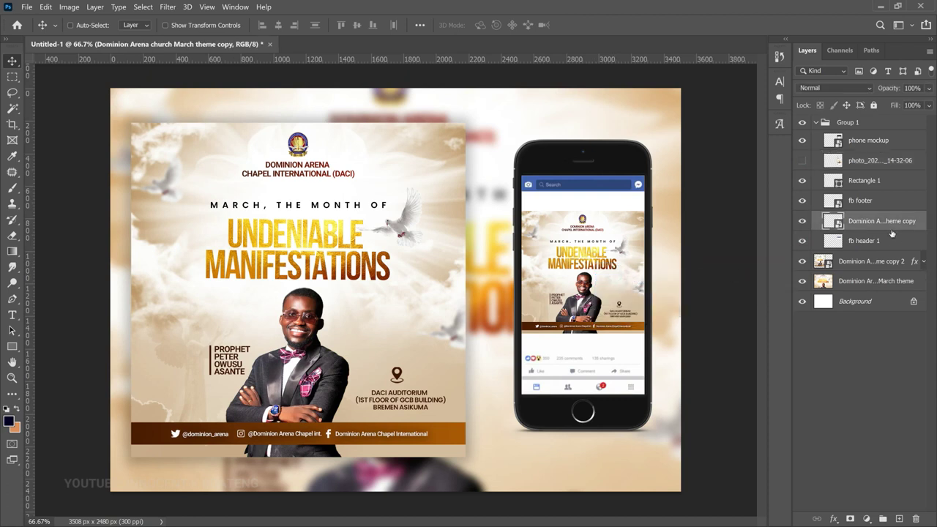
right_click(312, 212)
click(358, 216)
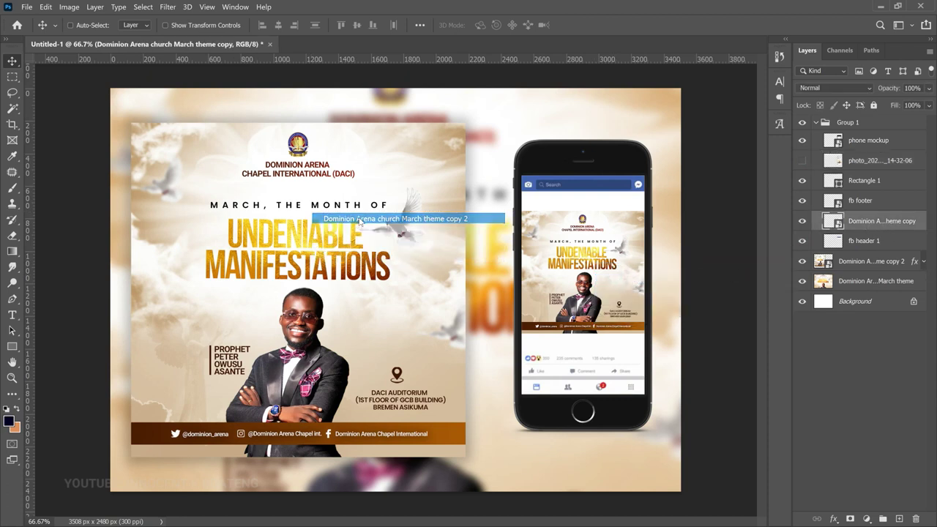
Group the phone group and both flyer layers as D1, duplicate the group as D1 copy, and hide D1.
click(815, 123)
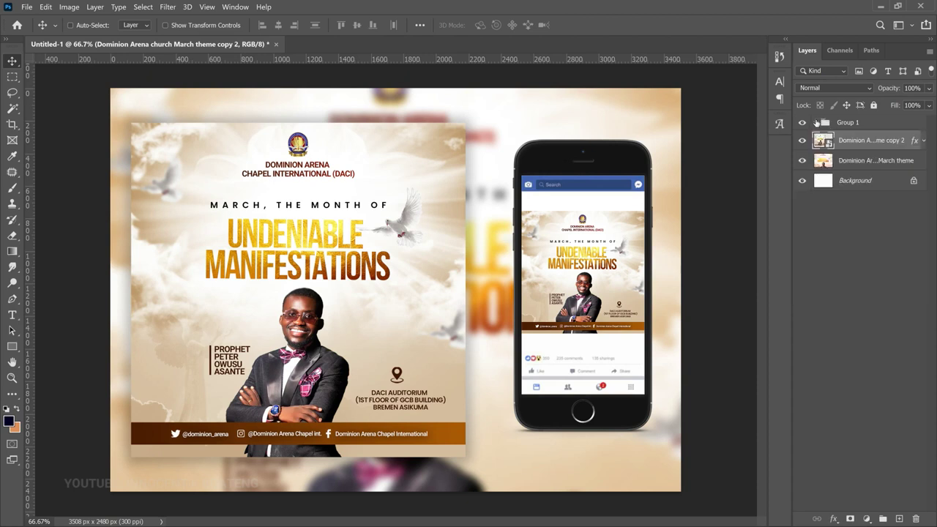
click(860, 121)
shift+click(854, 158)
key(ctrl+g)
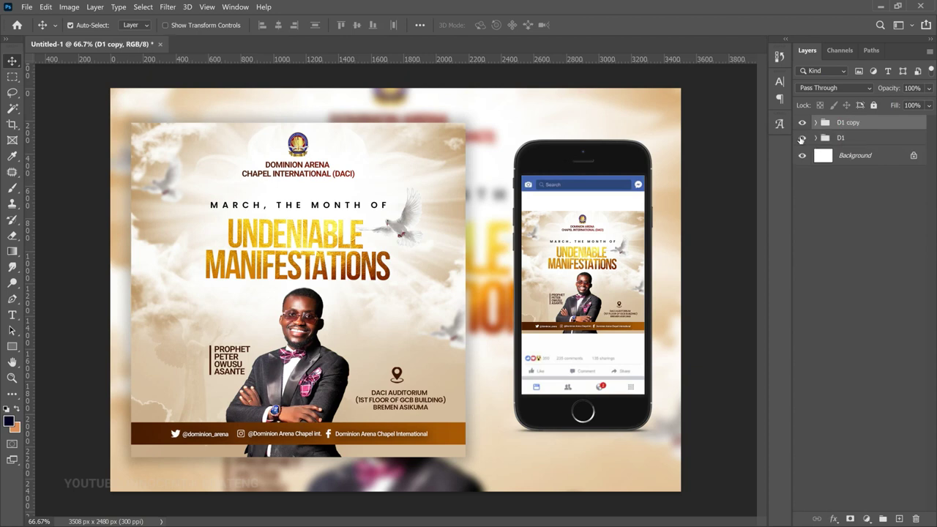
click(802, 138)
Place Daci Upper Room Instagram as an embedded image above the large flyer in D1 copy, scaled to about 86% to cover it.
click(817, 122)
right_click(324, 236)
click(368, 252)
click(27, 8)
click(71, 231)
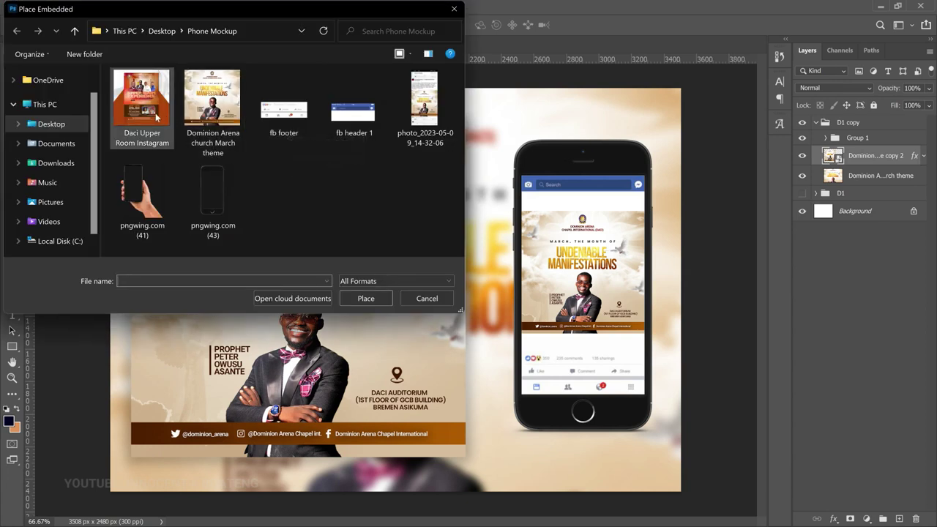
double_click(155, 107)
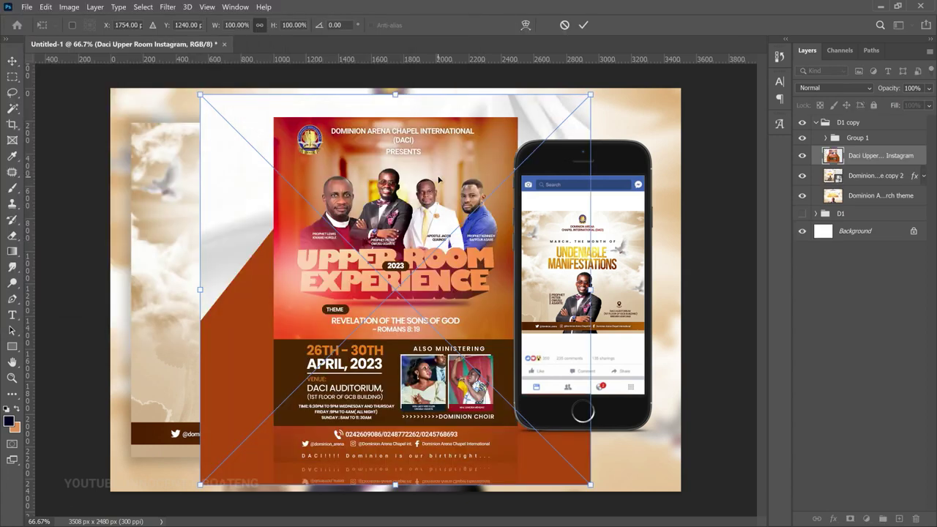
drag(437, 172, 366, 201)
drag(519, 512, 478, 448)
key(Return)
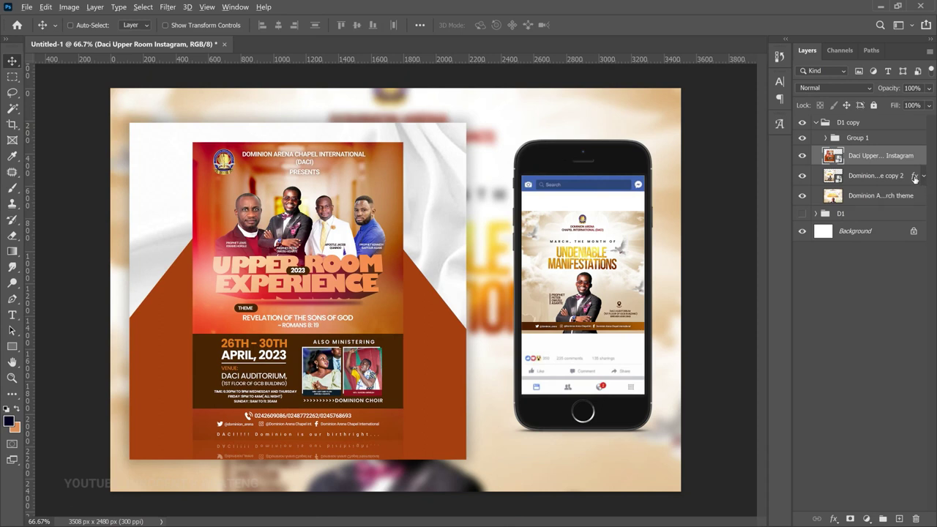
Try to transfer the old flyer's drop shadow to the Upper Room flyer and delete the old large flyer layer.
drag(914, 179, 912, 163)
click(898, 199)
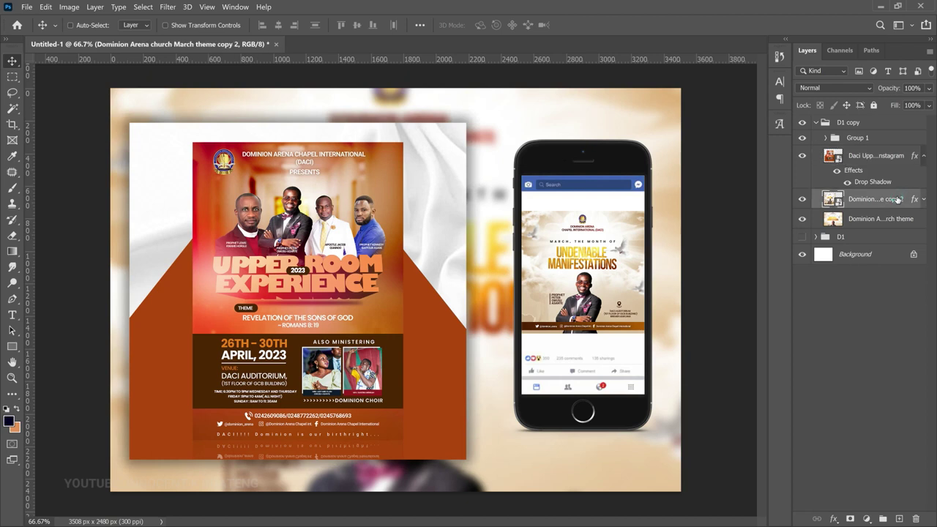
key(Delete)
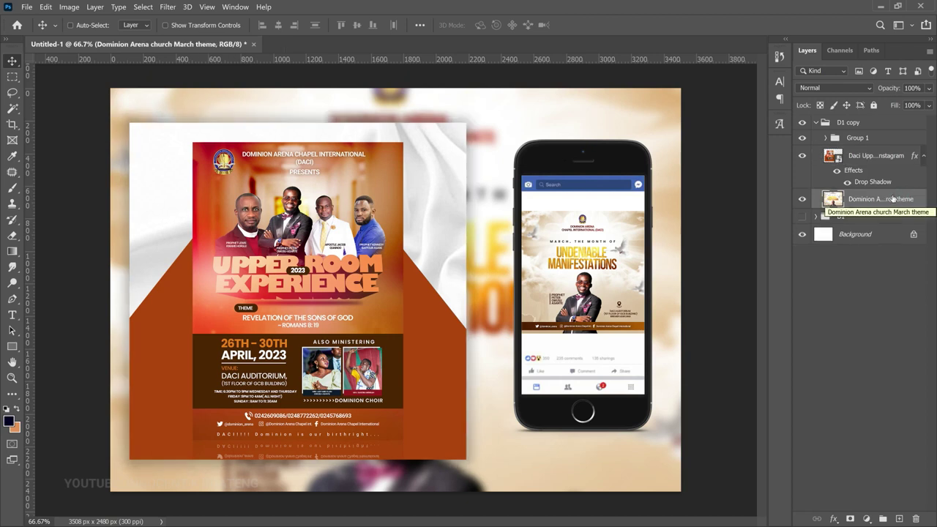
key(ctrl+z)
key(ctrl+z)
Duplicate the placed Upper Room flyer and move the copy sideways toward the phone.
key(ctrl+j)
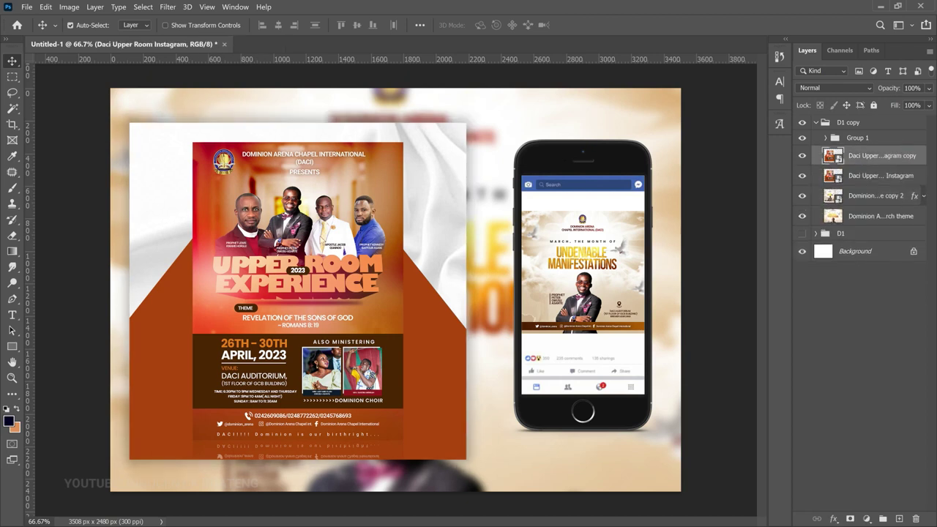
drag(423, 240, 562, 240)
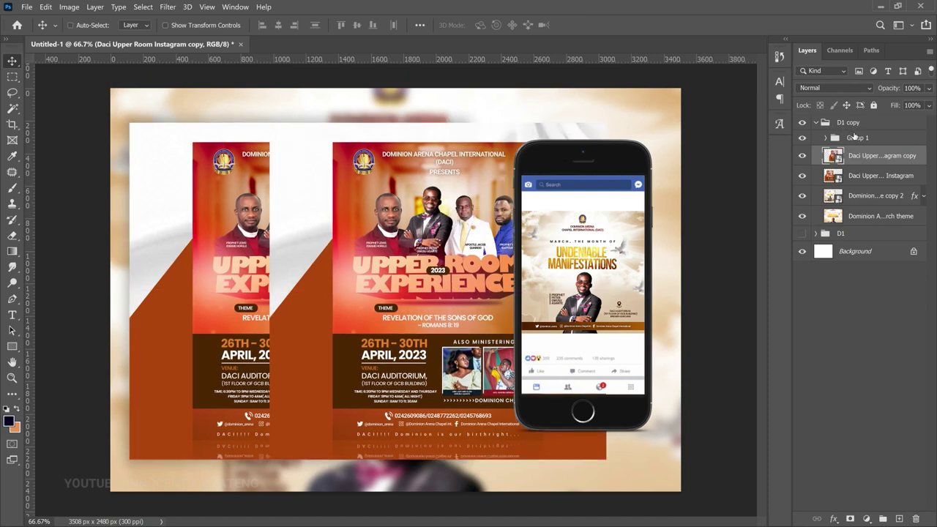
click(802, 139)
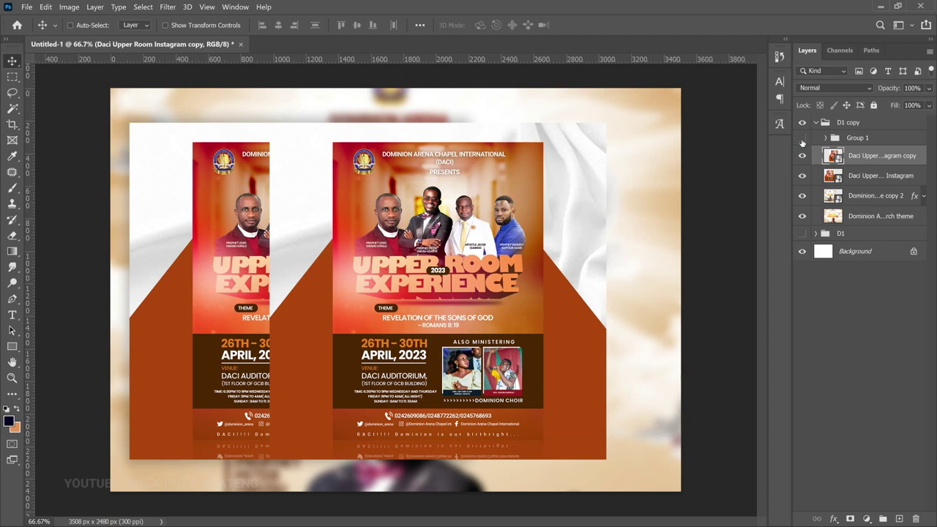
click(802, 139)
Delete the small March theme flyer from Group 1 and put the Upper Room flyer copy in its place above fb header 1.
click(826, 138)
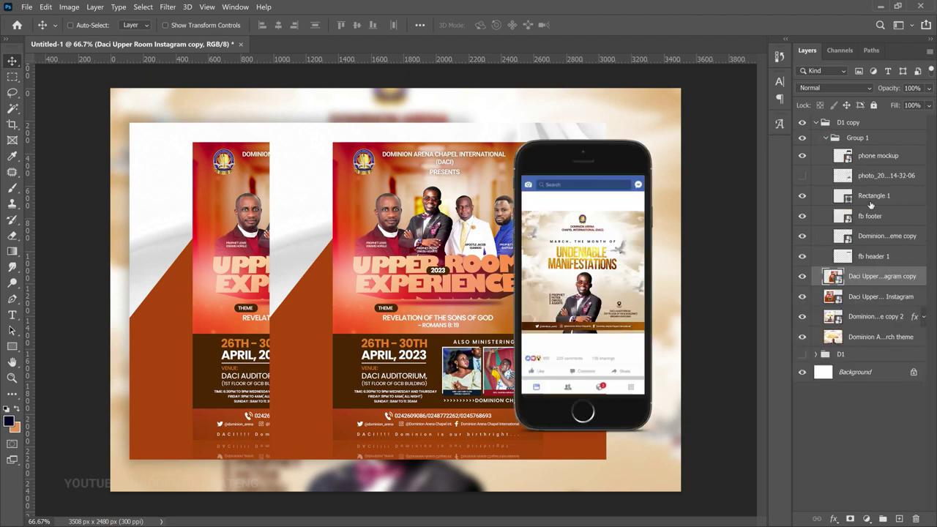
right_click(573, 270)
click(606, 296)
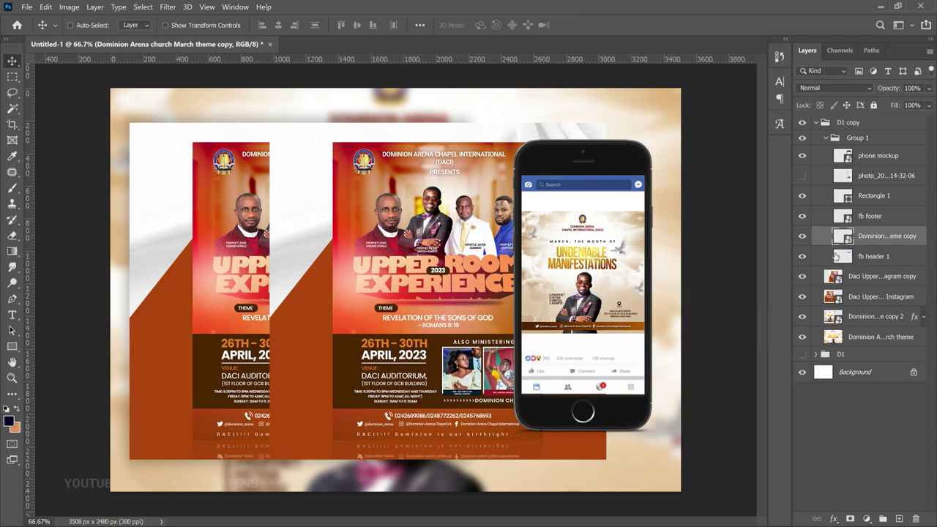
key(Delete)
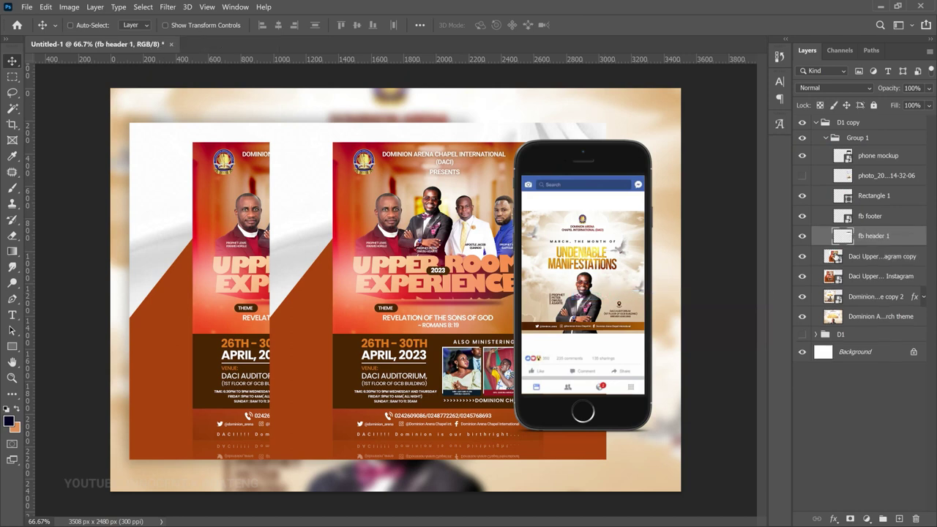
drag(876, 264, 870, 236)
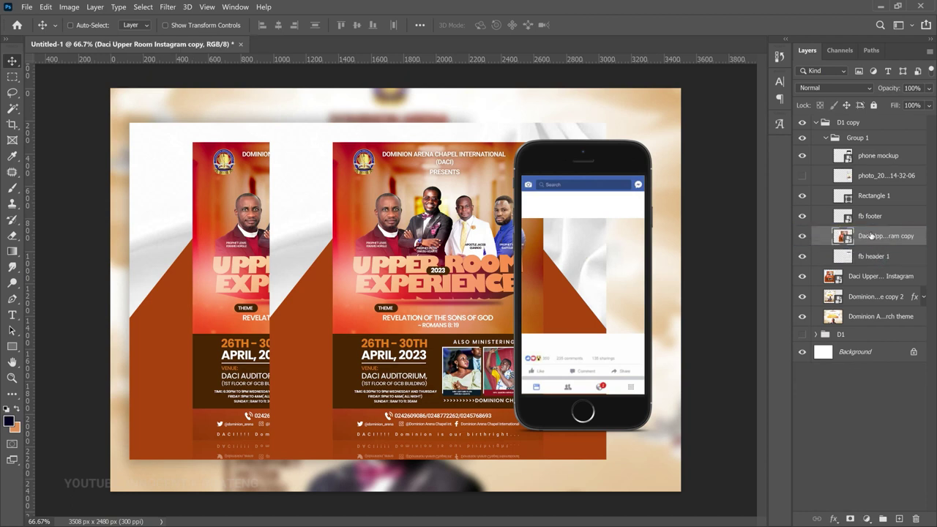
Centre the Upper Room flyer copy on the phone and scale it down to fit the screen between header and footer.
key(ctrl+t)
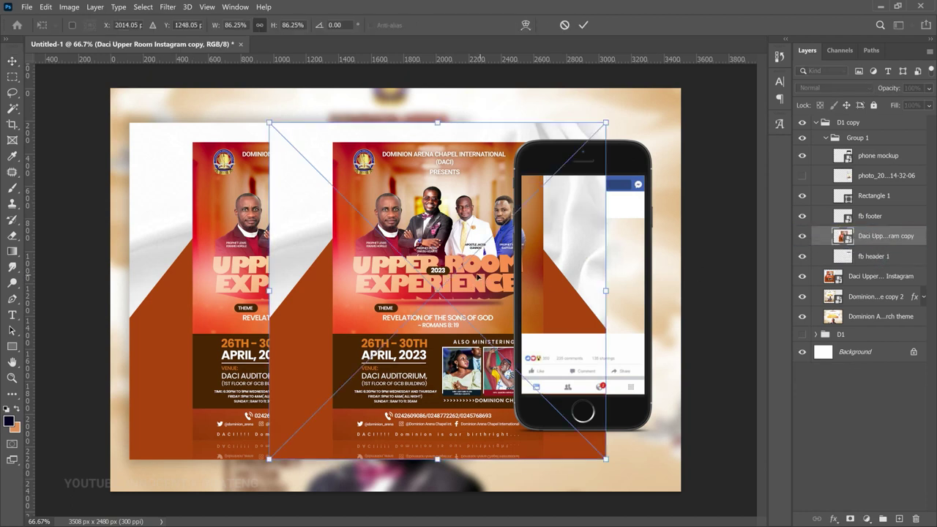
drag(448, 207, 593, 208)
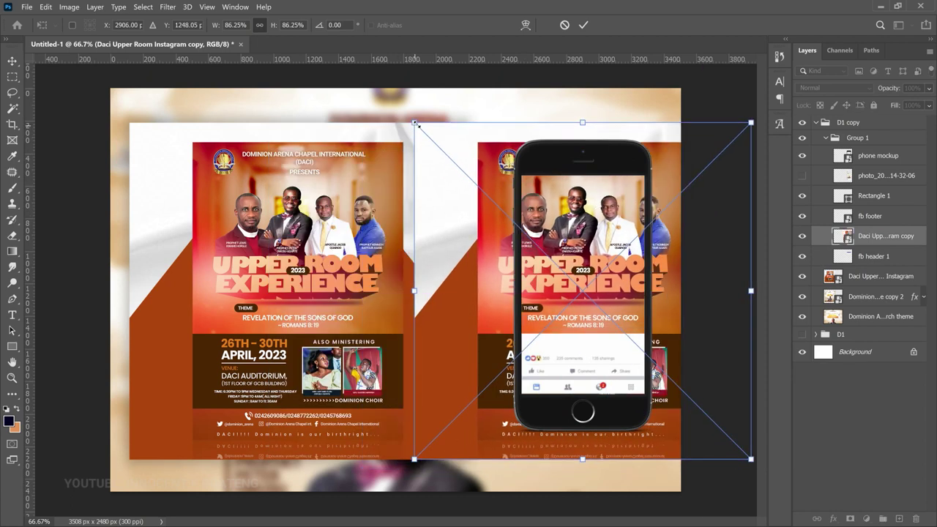
drag(414, 123, 460, 170)
drag(415, 123, 540, 249)
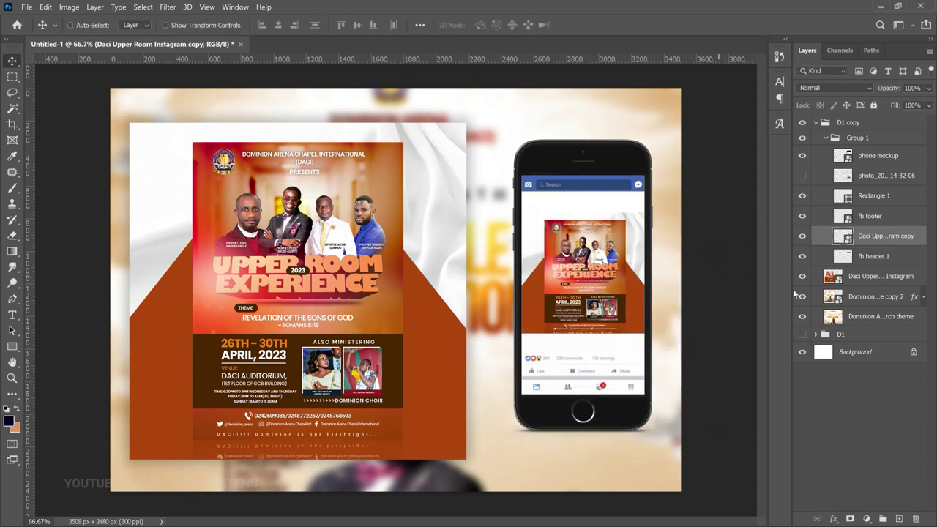
Duplicate the large Upper Room flyer and enlarge the lower layer until it covers the whole canvas as a background.
click(871, 276)
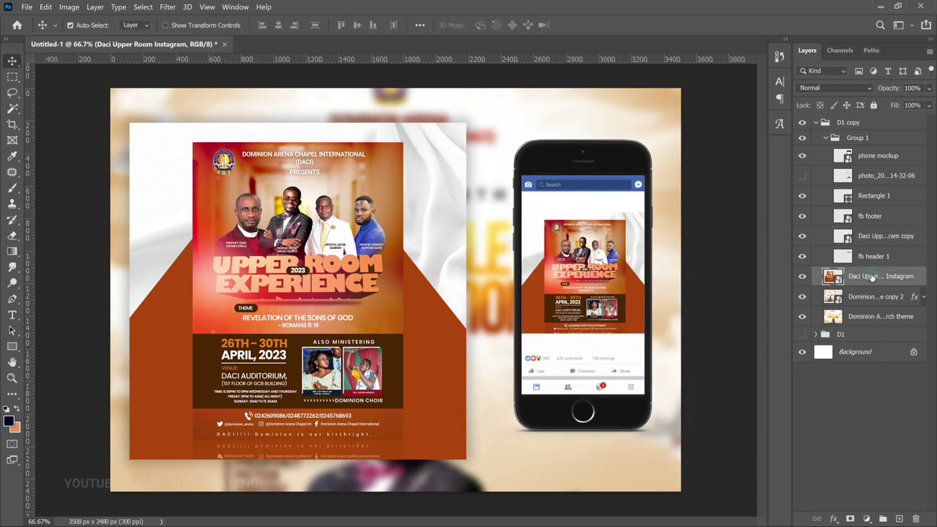
key(ctrl+j)
click(882, 297)
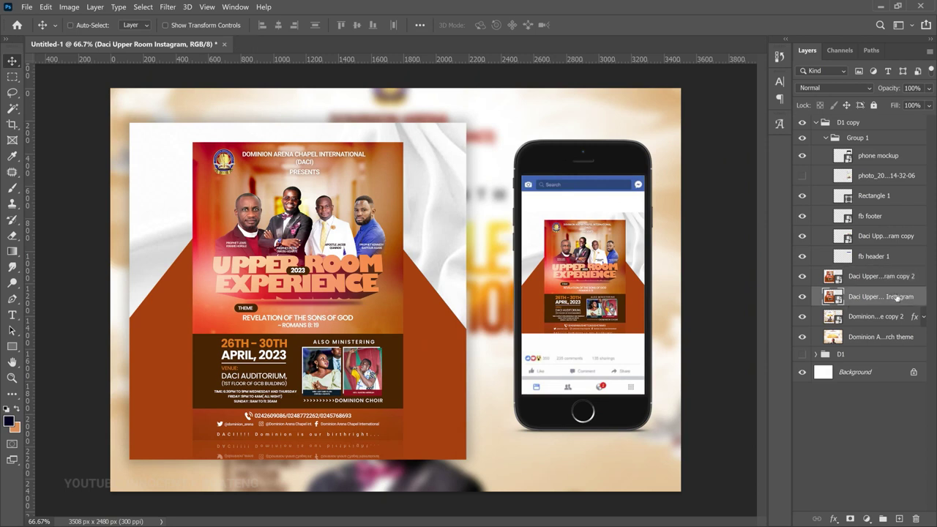
key(ctrl+minus)
key(ctrl+t)
drag(183, 141, 164, 133)
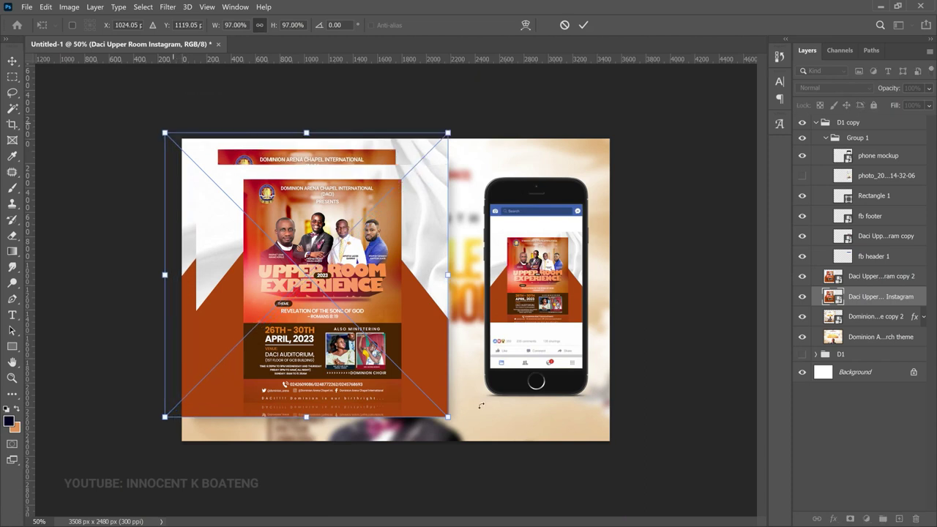
drag(452, 417, 742, 502)
drag(590, 399, 595, 359)
key(Return)
Rasterize the enlarged Upper Room background layer and apply a Gaussian Blur with a 22.2 pixel radius.
right_click(891, 296)
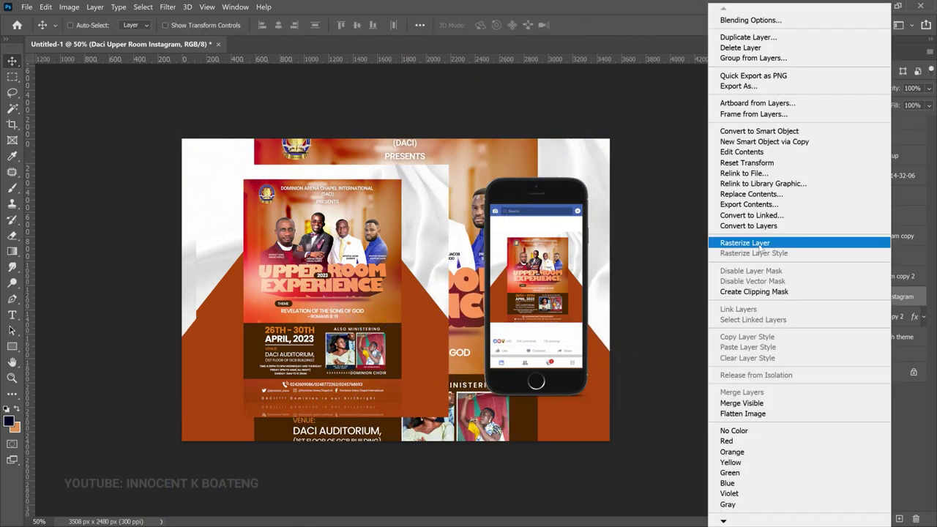
click(759, 244)
click(168, 6)
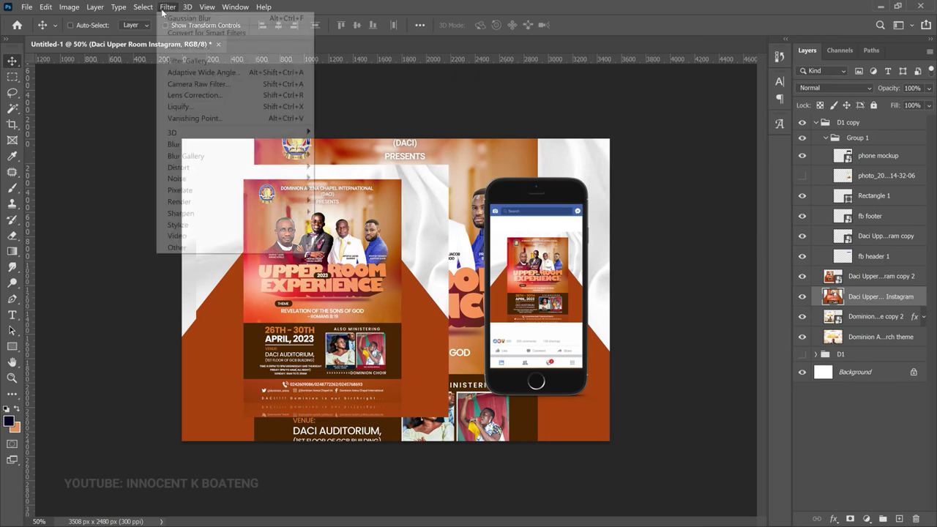
mouse_move(292, 144)
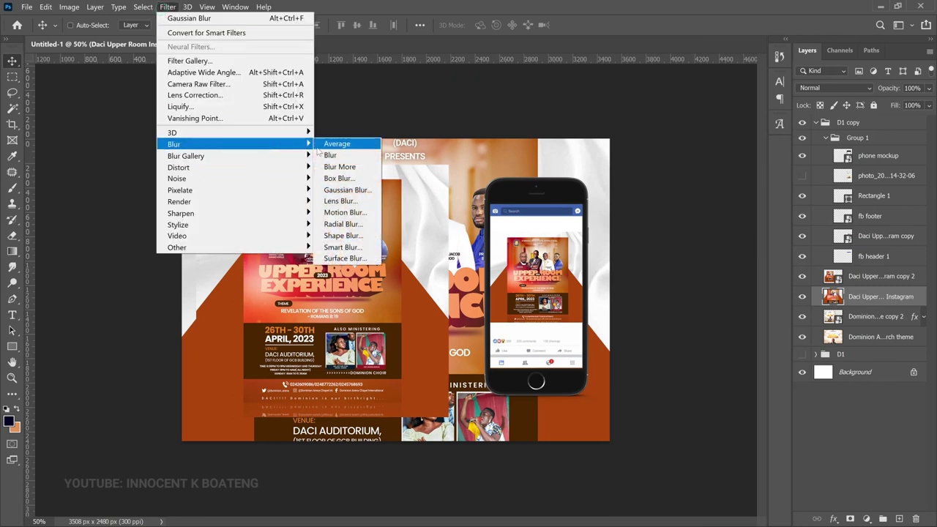
click(331, 192)
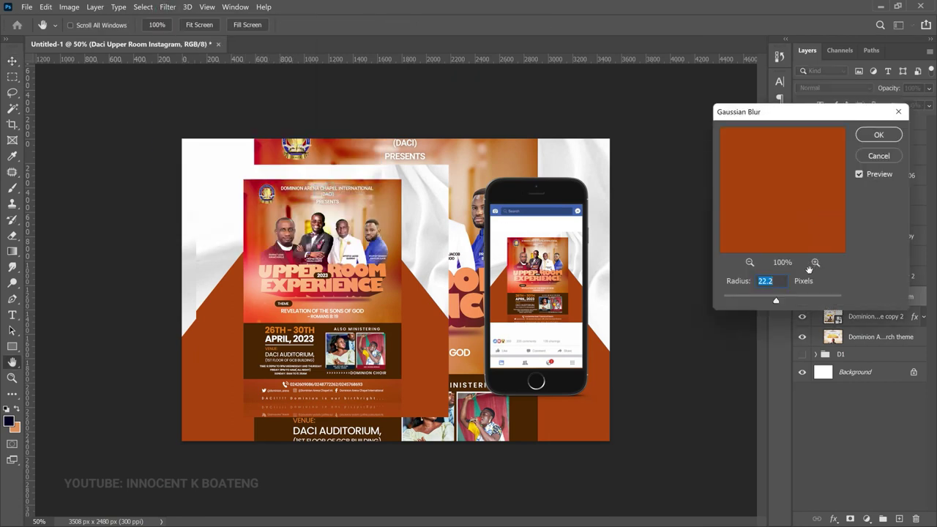
key(Return)
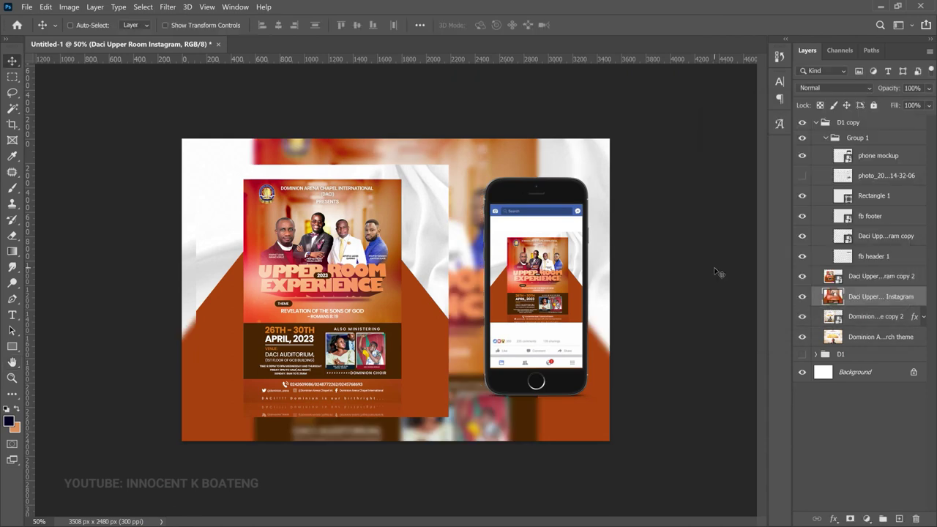
Add a Solid Color fill layer above the blurred background, sampling the flyer's orange as #a84007.
click(865, 519)
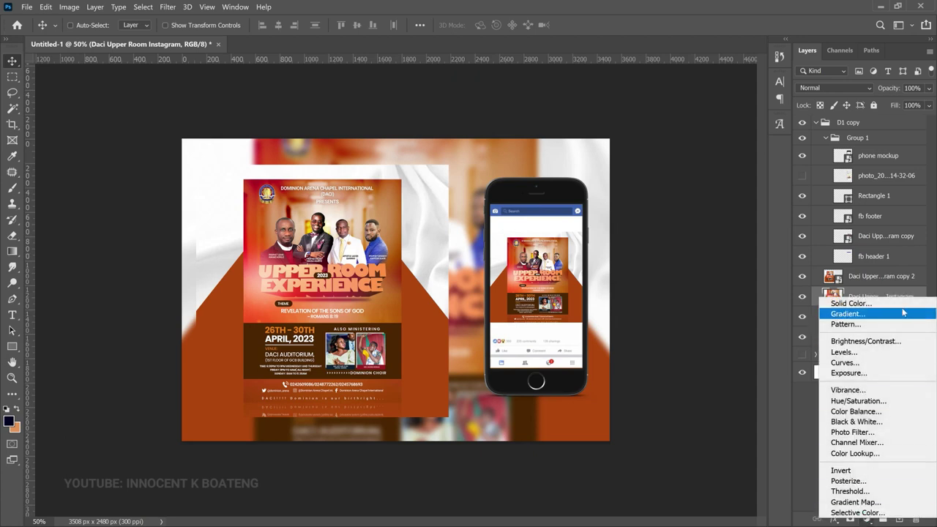
click(874, 303)
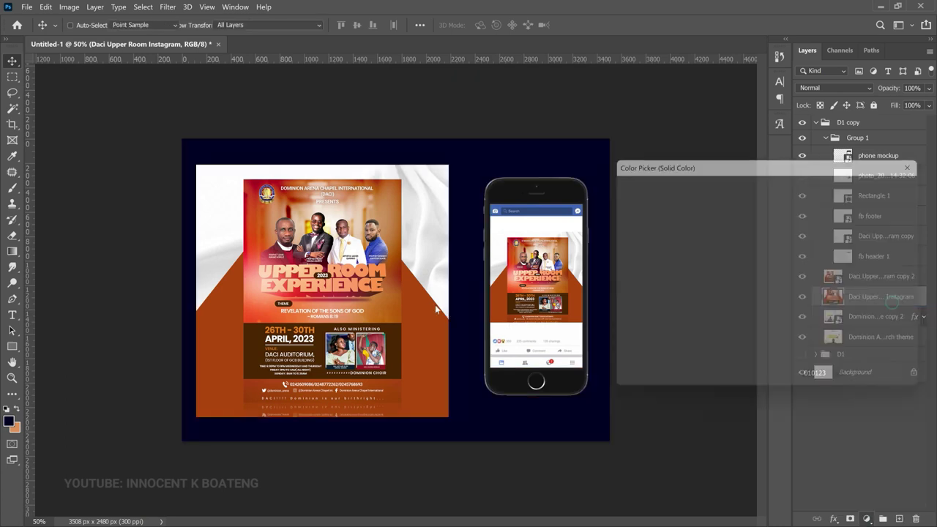
click(427, 300)
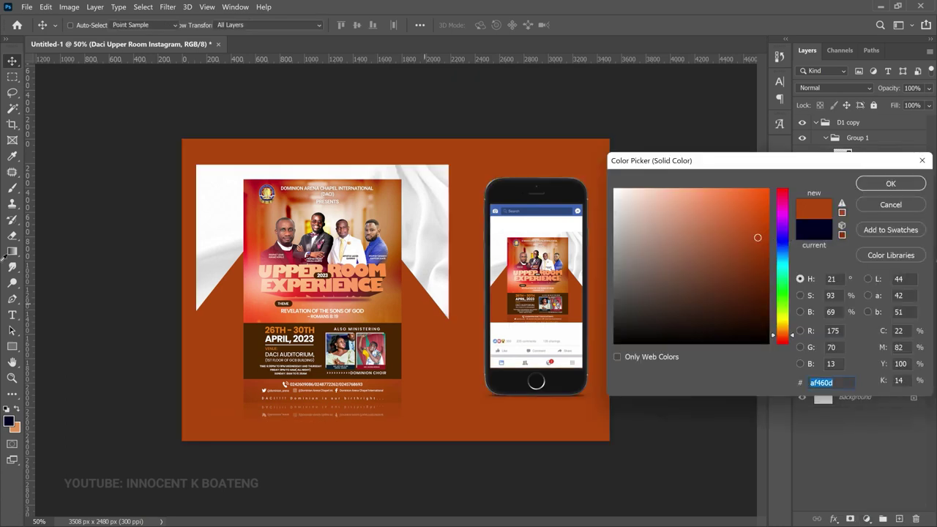
click(890, 183)
Darken the solid colour fill to #853205 and hide its layer.
double_click(830, 300)
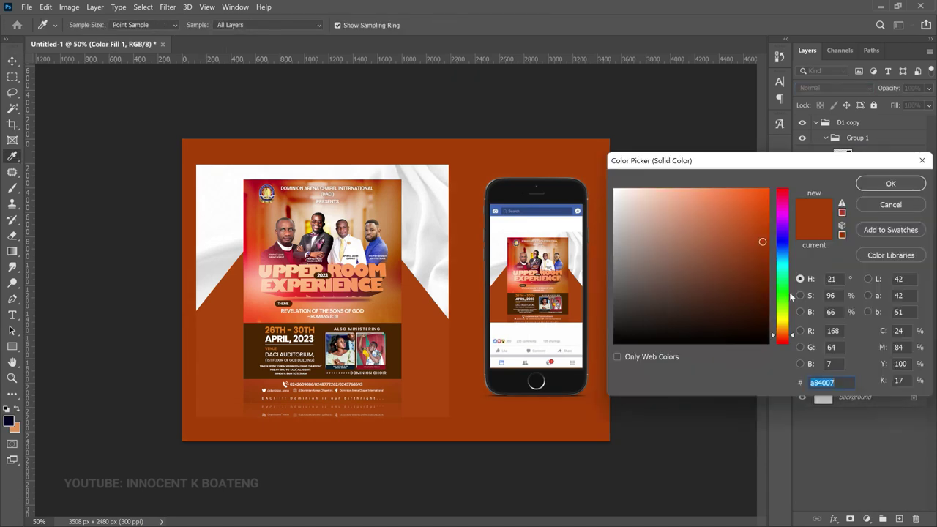
click(763, 263)
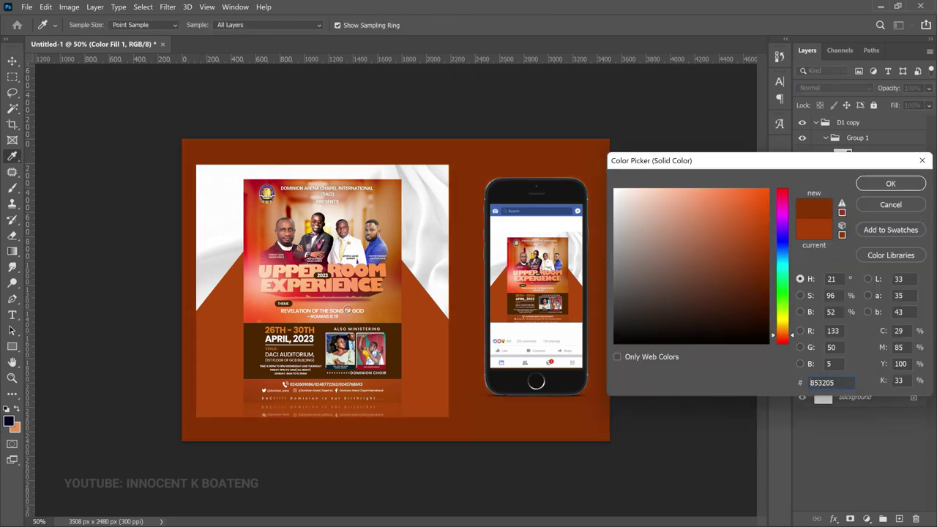
click(899, 186)
click(803, 300)
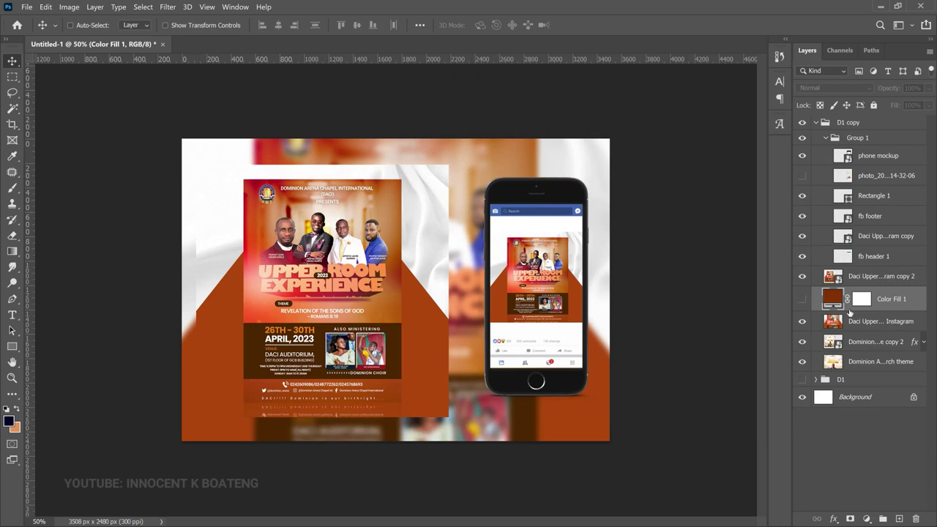
Increase the colour saturation of the blurred Upper Room background slightly with Hue/Saturation.
click(871, 320)
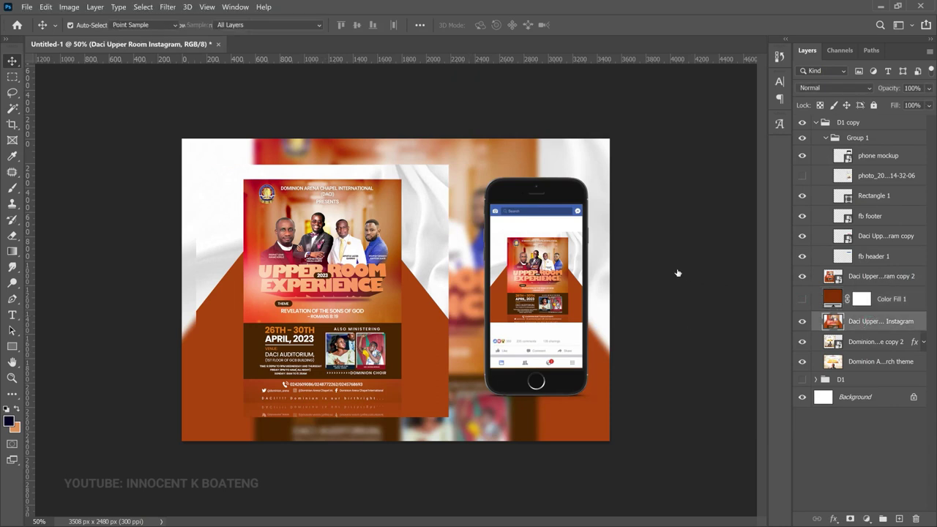
key(ctrl+u)
drag(743, 231, 757, 232)
click(881, 139)
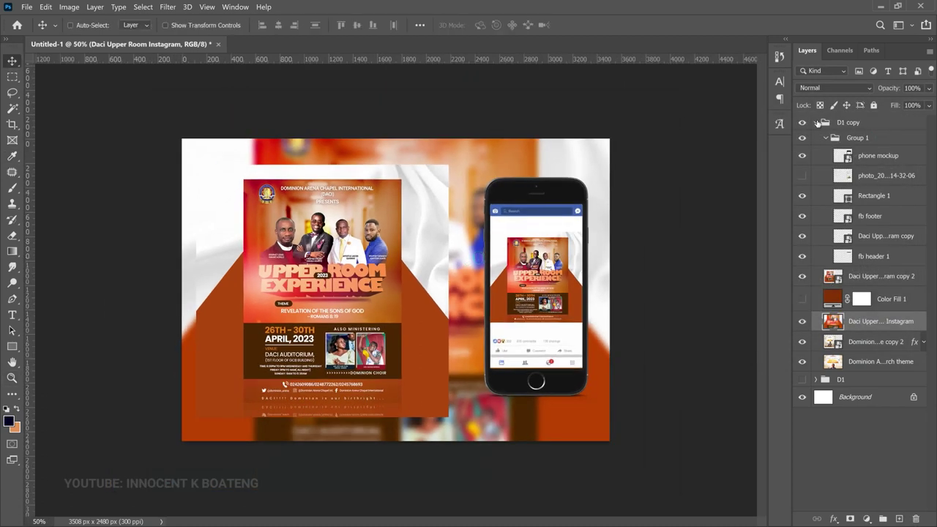
Compare the two finished designs by alternating the visibility of the D1 copy and D1 groups.
click(818, 123)
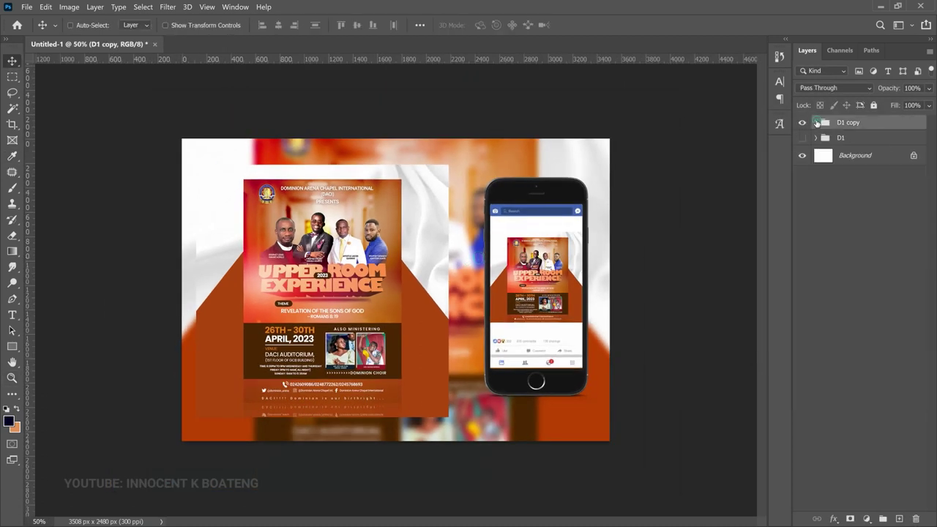
click(802, 122)
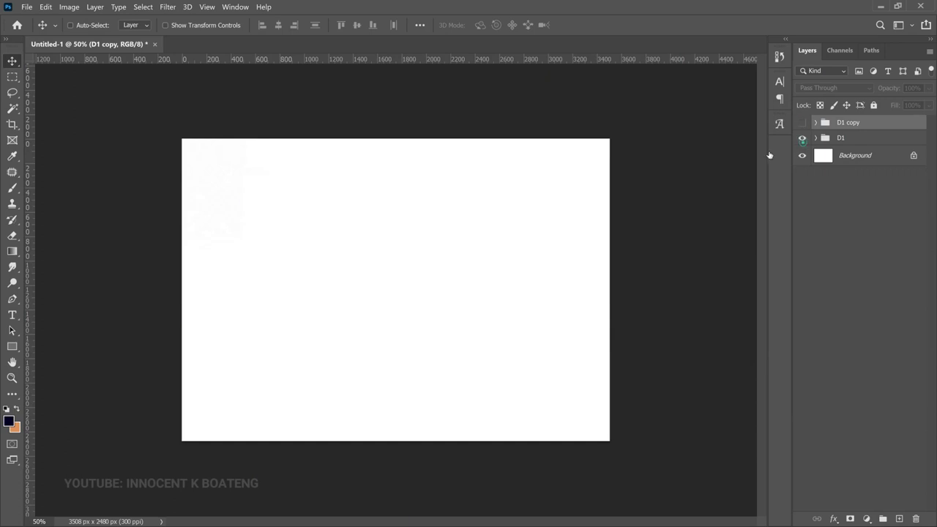
key(z)
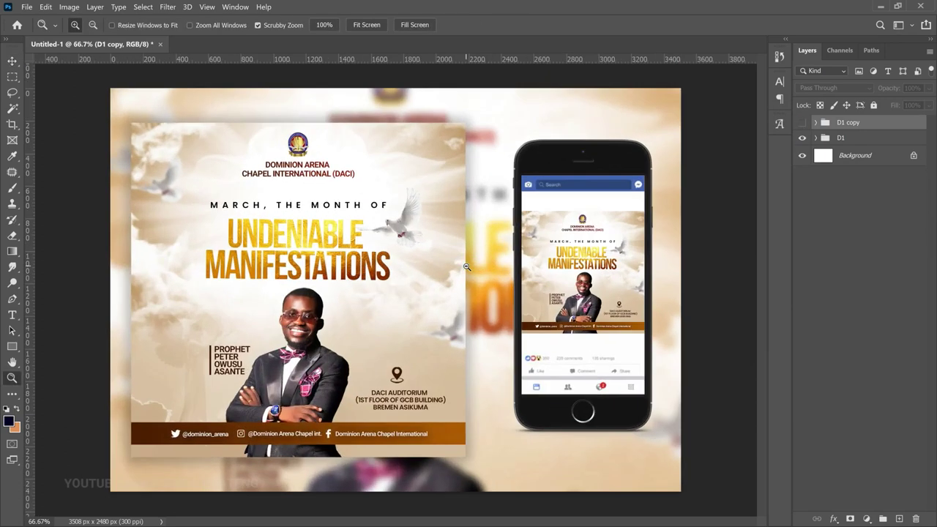
key(v)
click(802, 137)
click(802, 122)
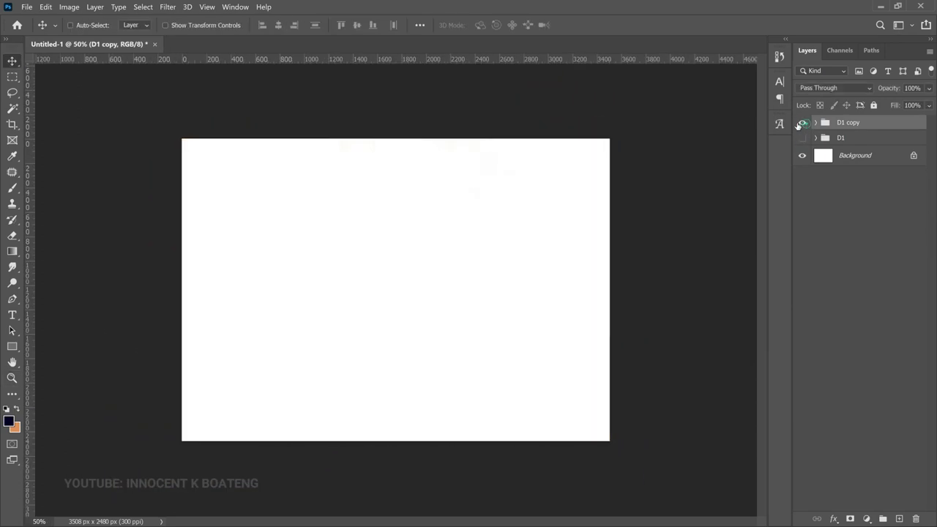